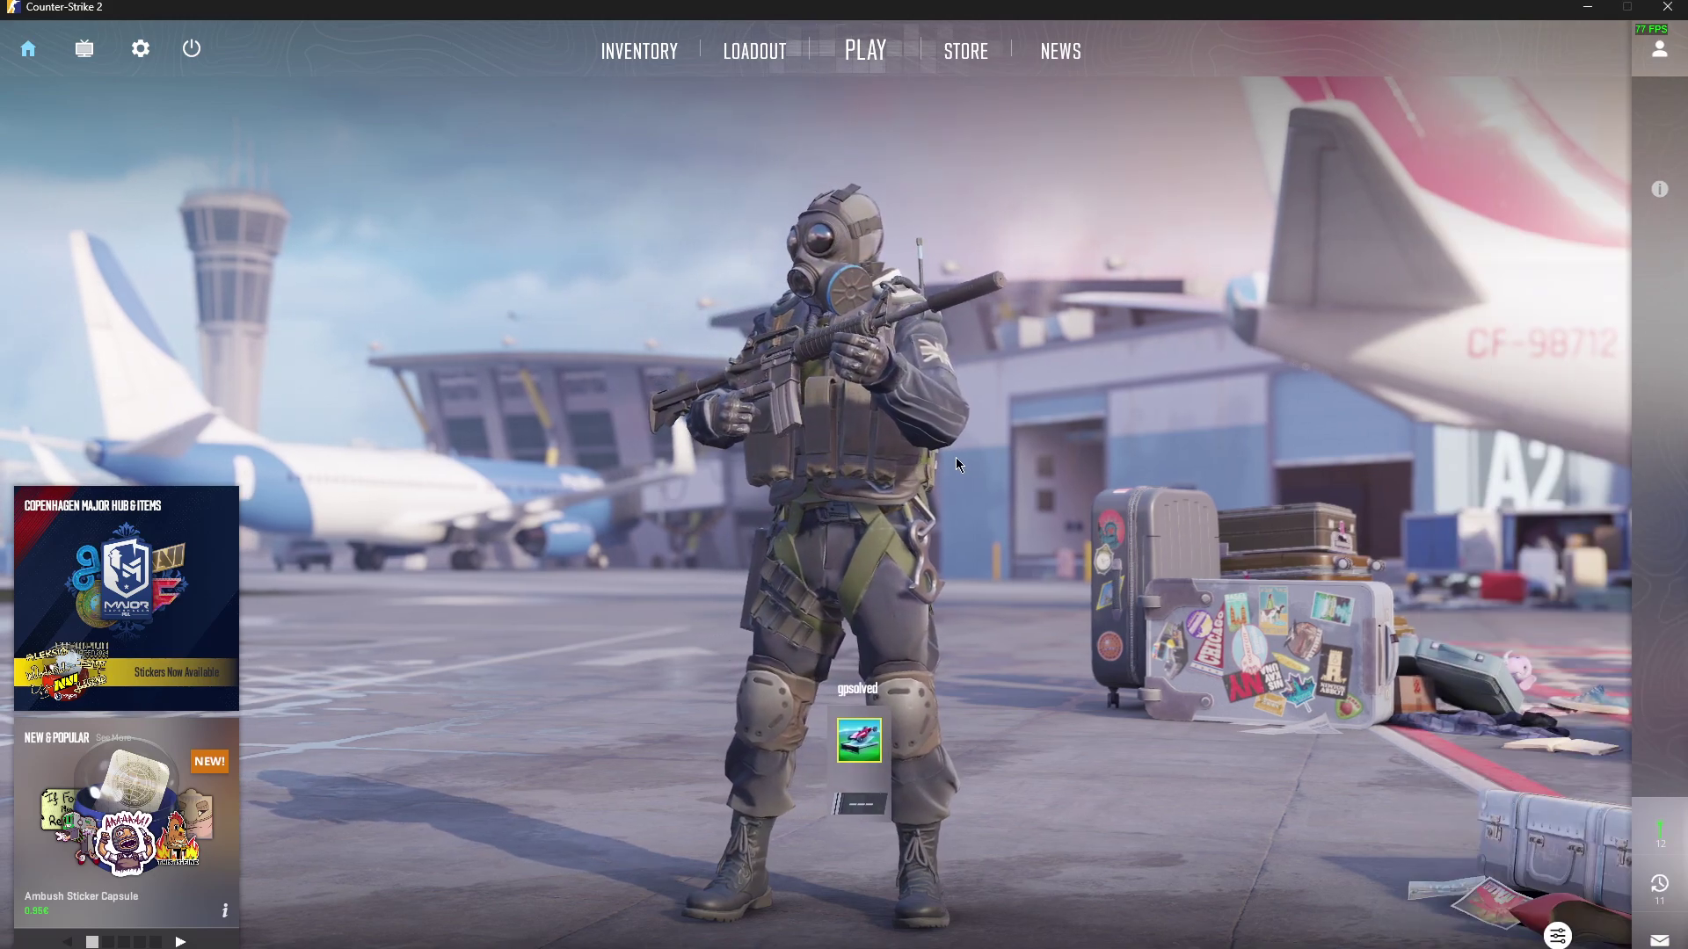
Subscribe to the Workshop map "aim_map | Classic from CS 1.6" and return to the game.
left_click(866, 51)
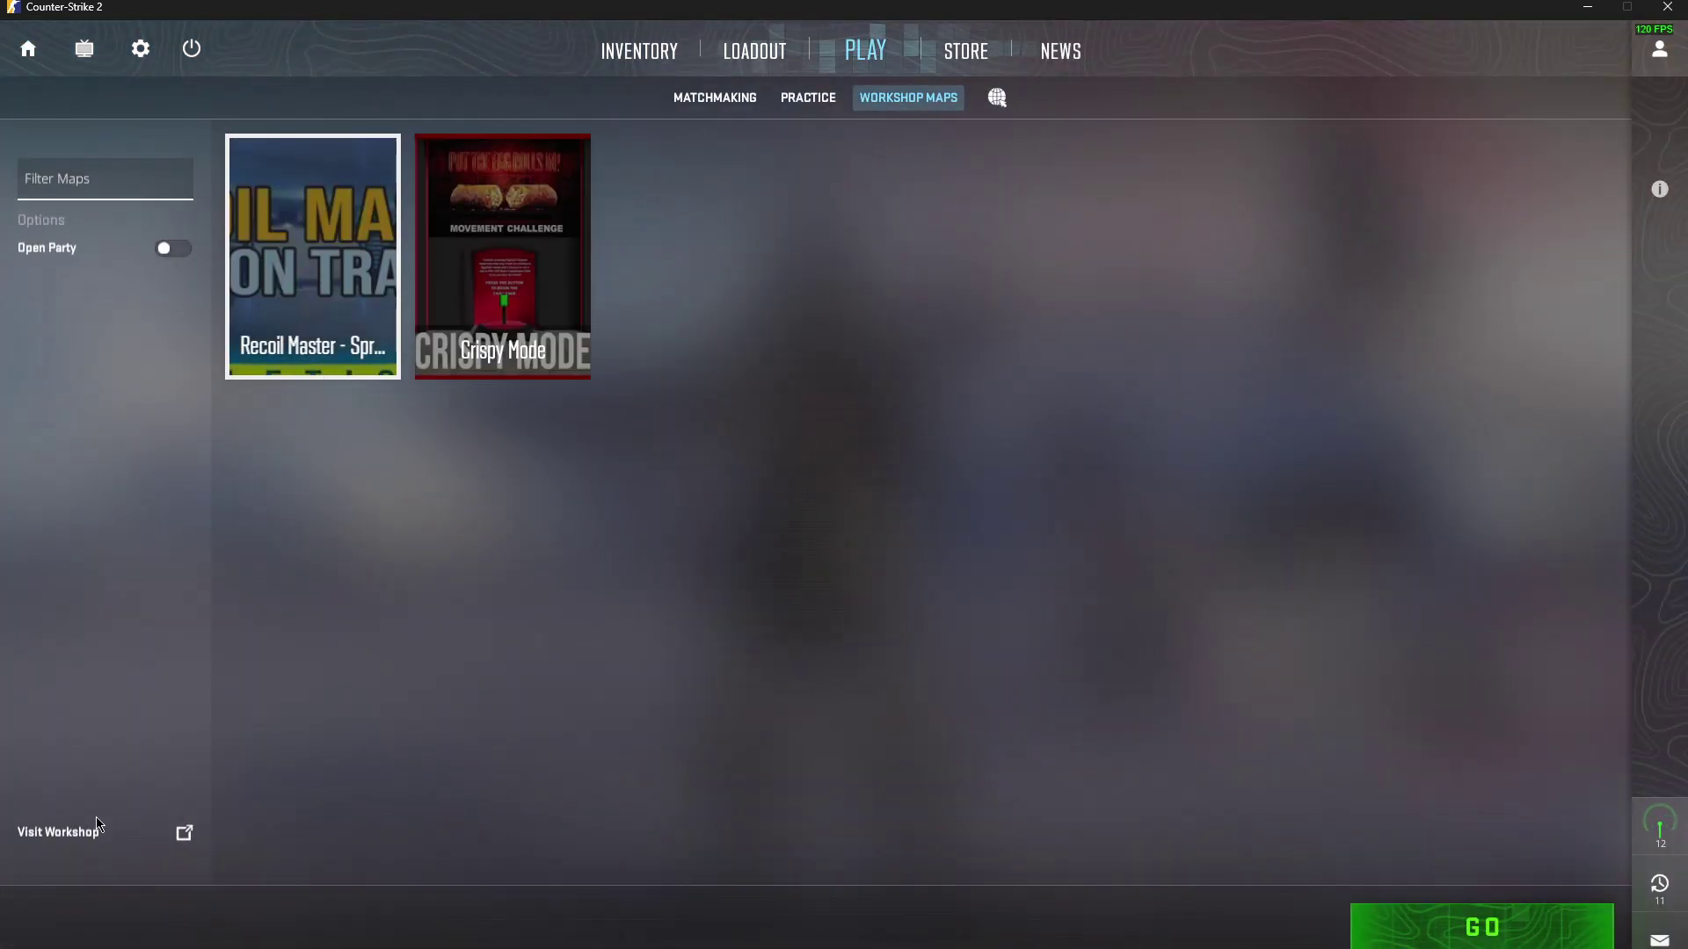
left_click(180, 831)
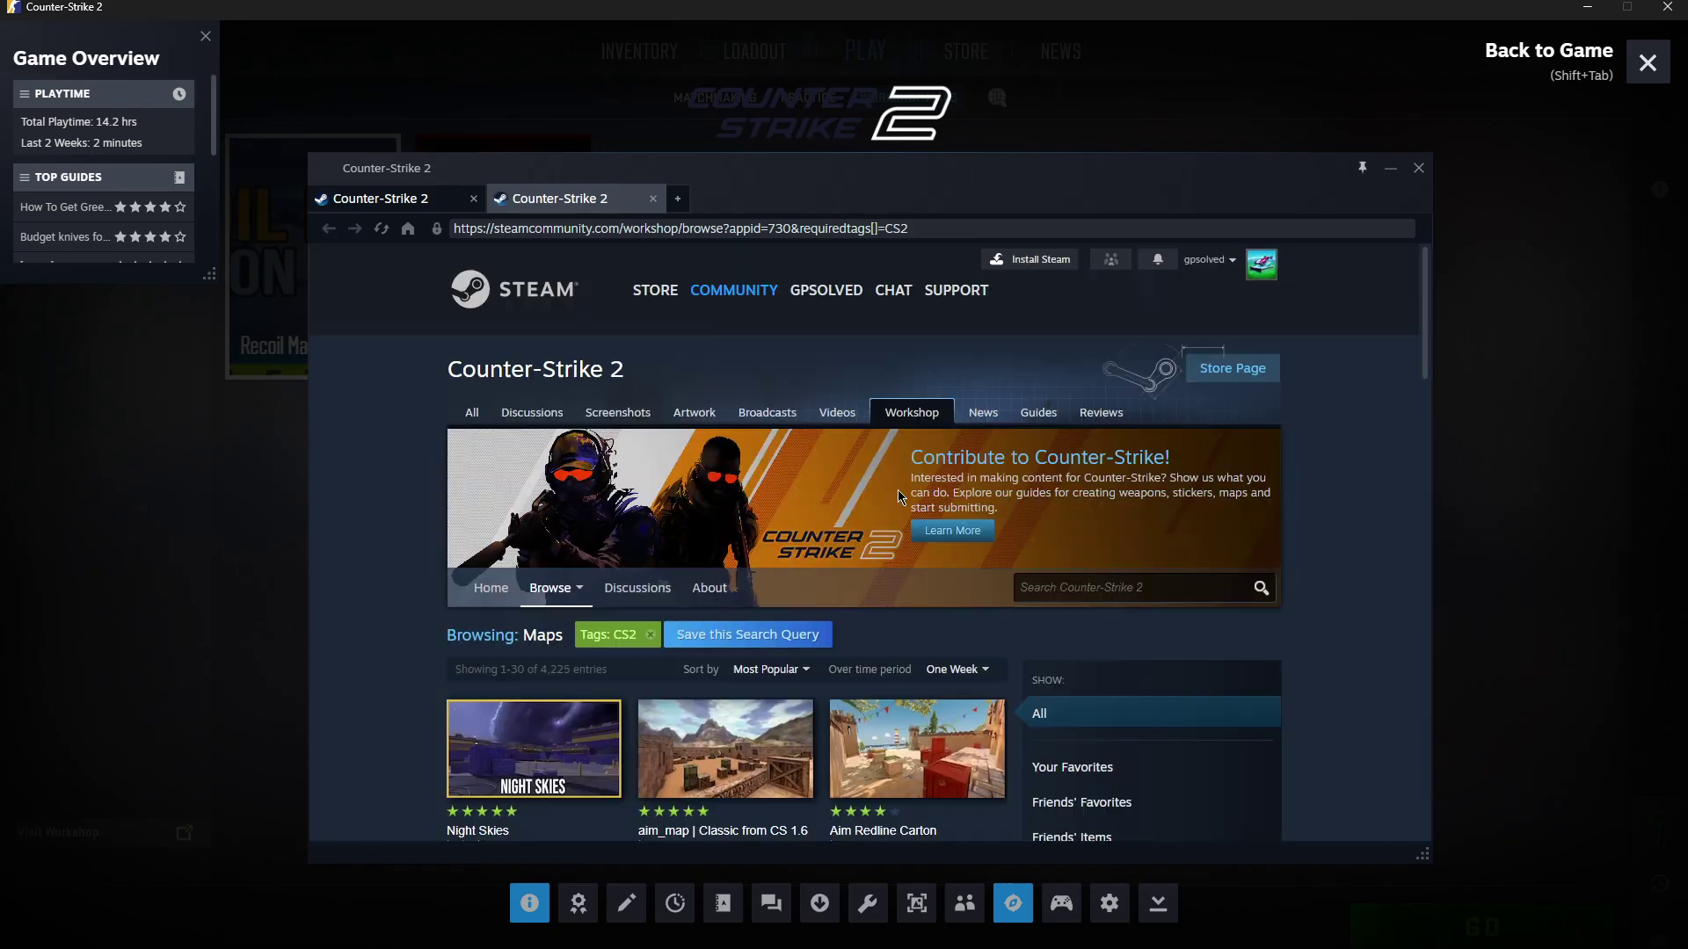
scroll(831, 548, "down", 2)
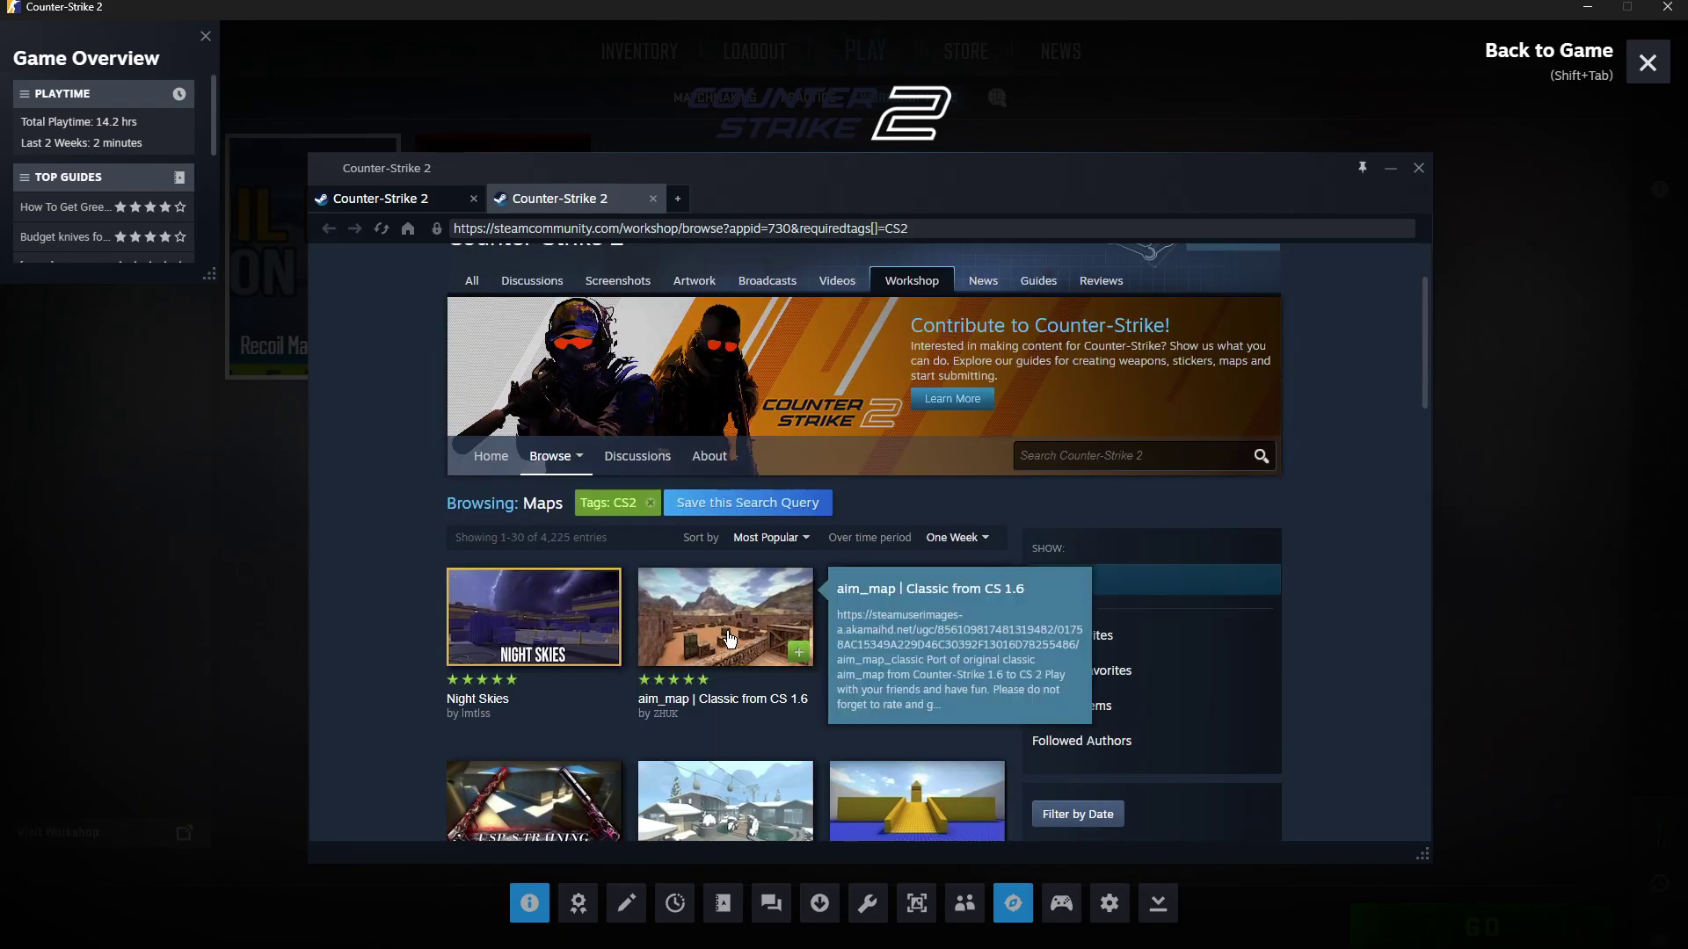
scroll(708, 669, "down", 2)
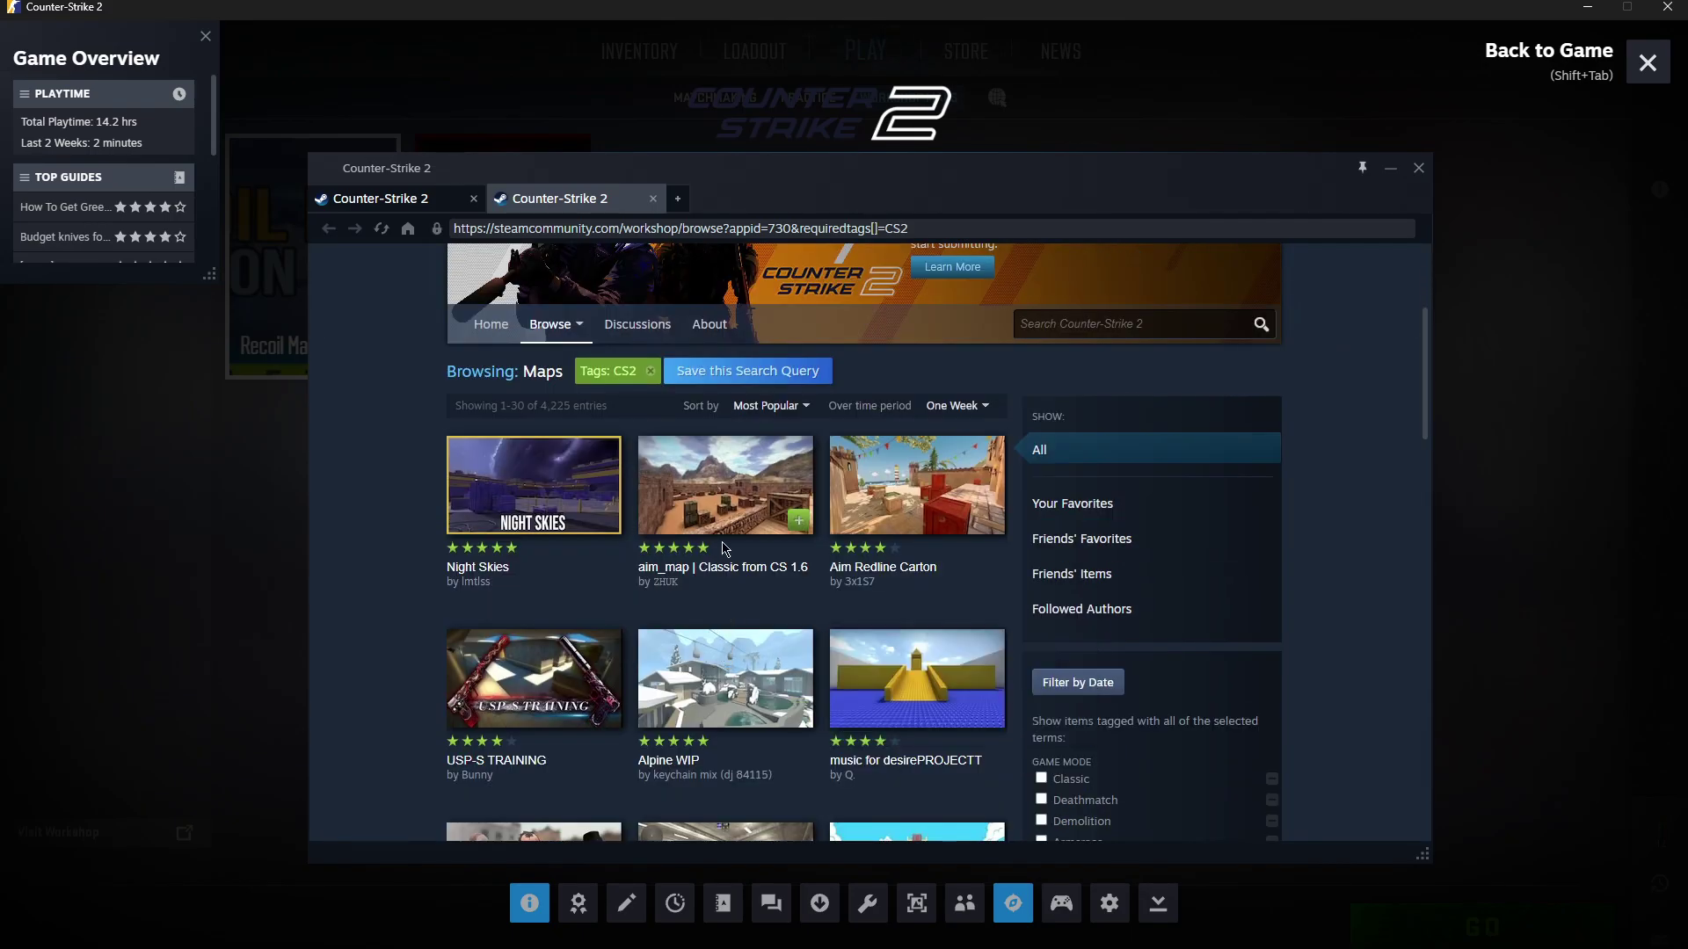
left_click(800, 525)
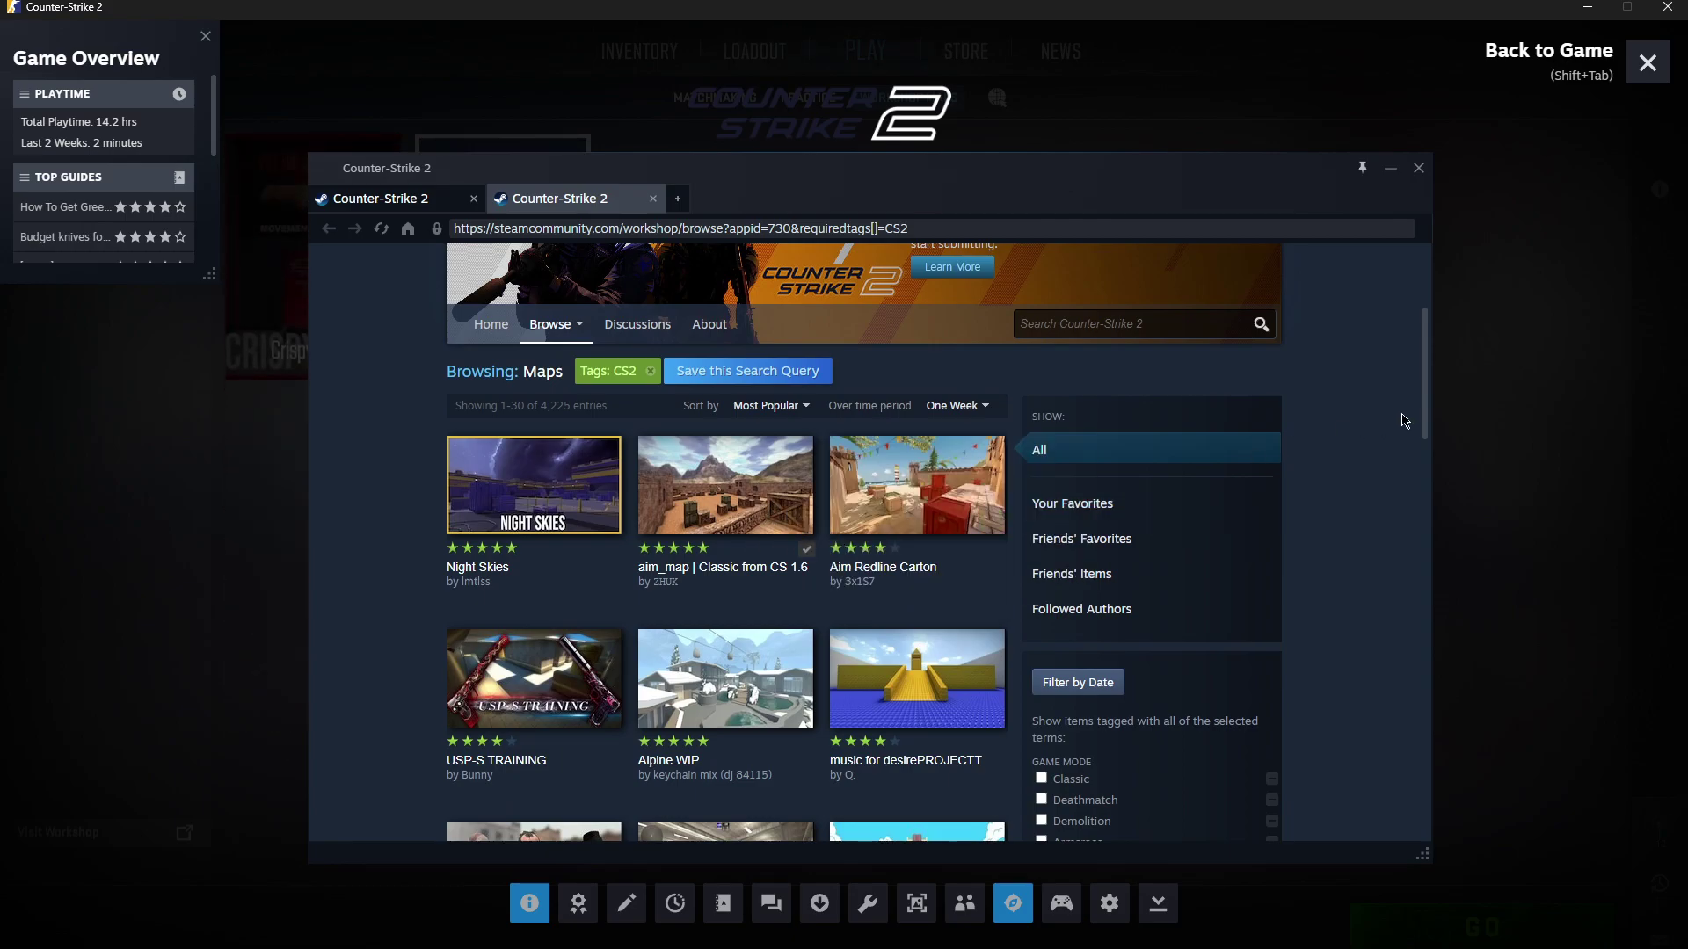
left_click(1647, 63)
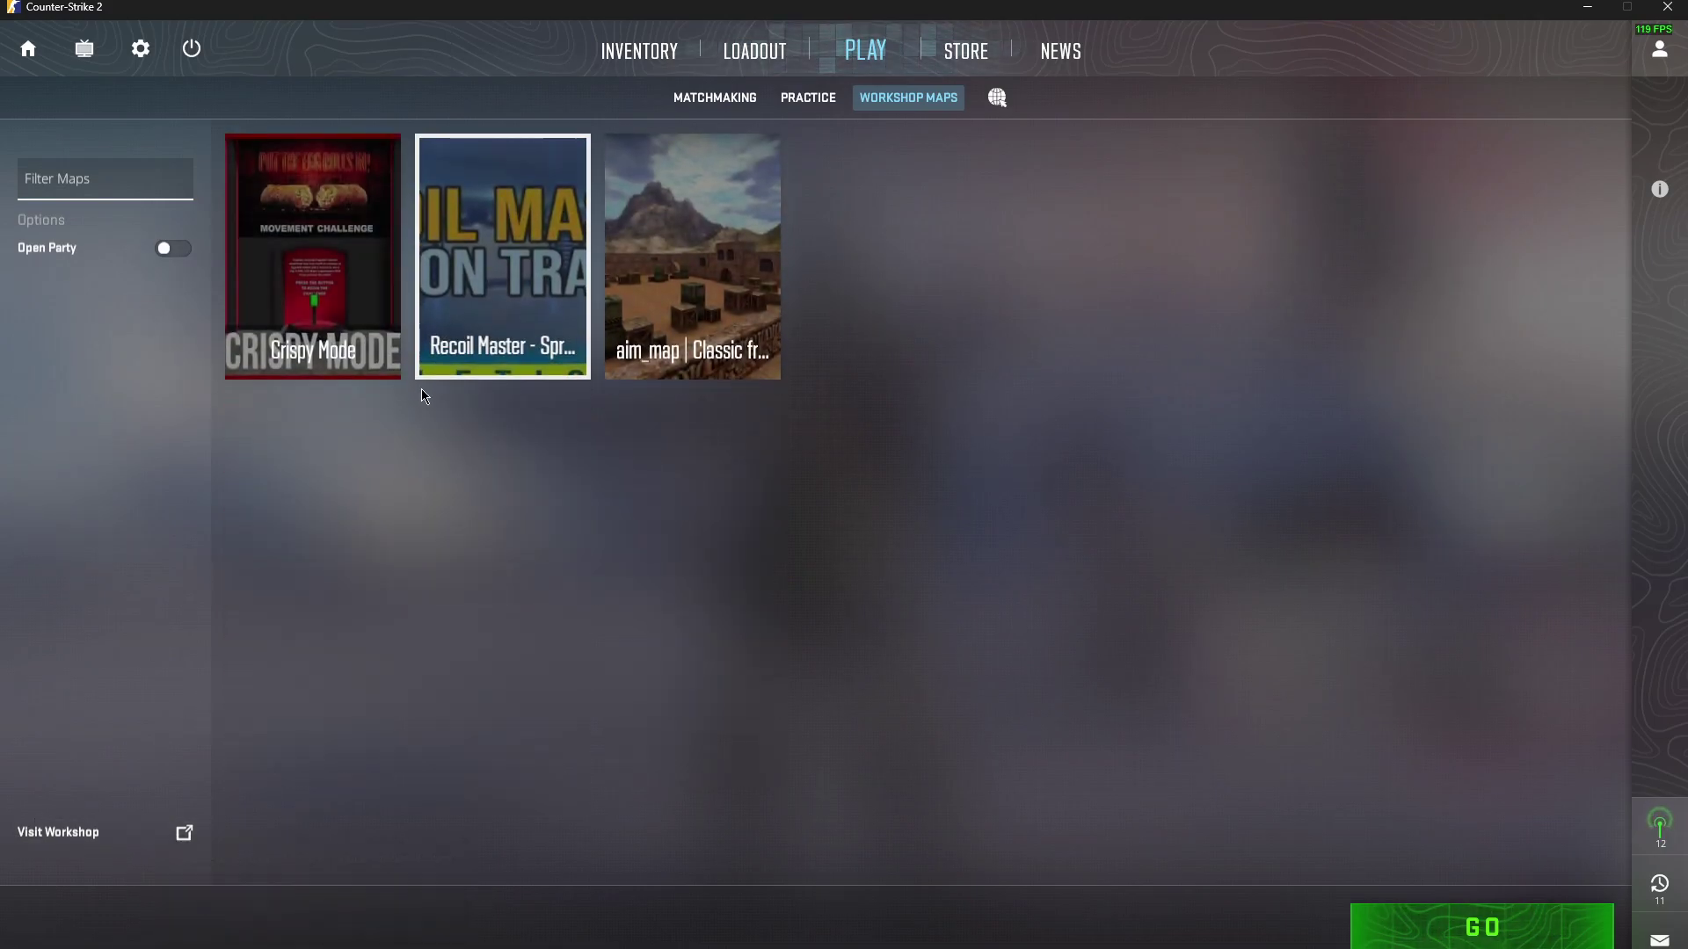
Launch the aim_map workshop map offline in Custom mode and join the Terrorists.
left_click(668, 317)
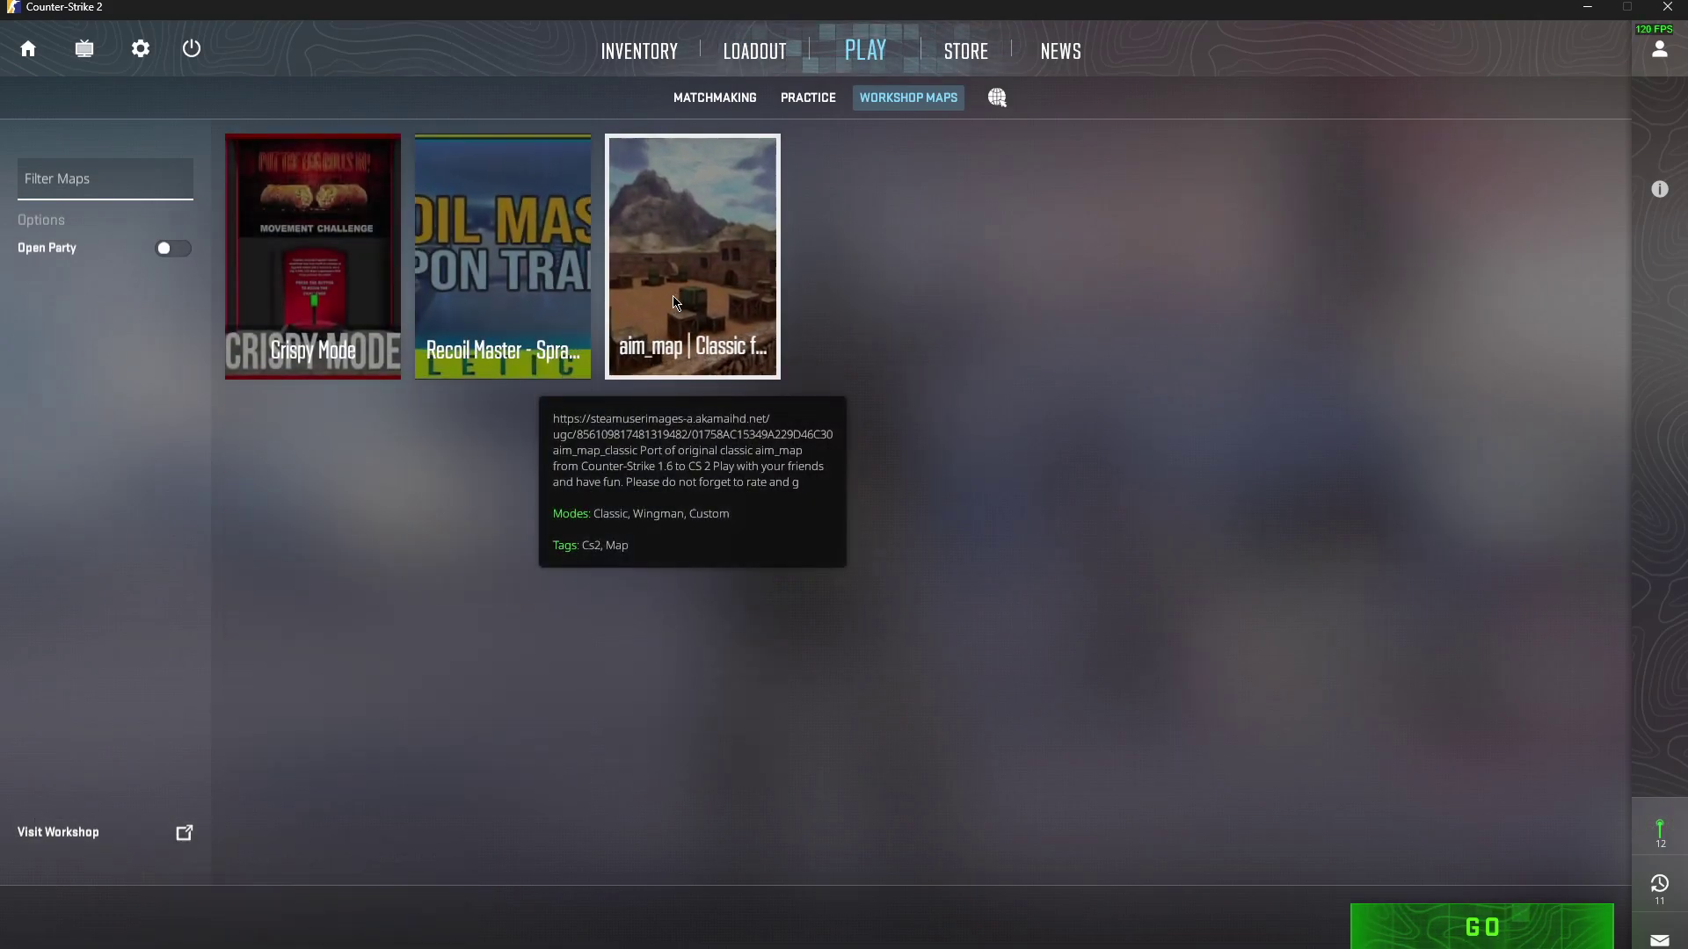
left_click(1441, 925)
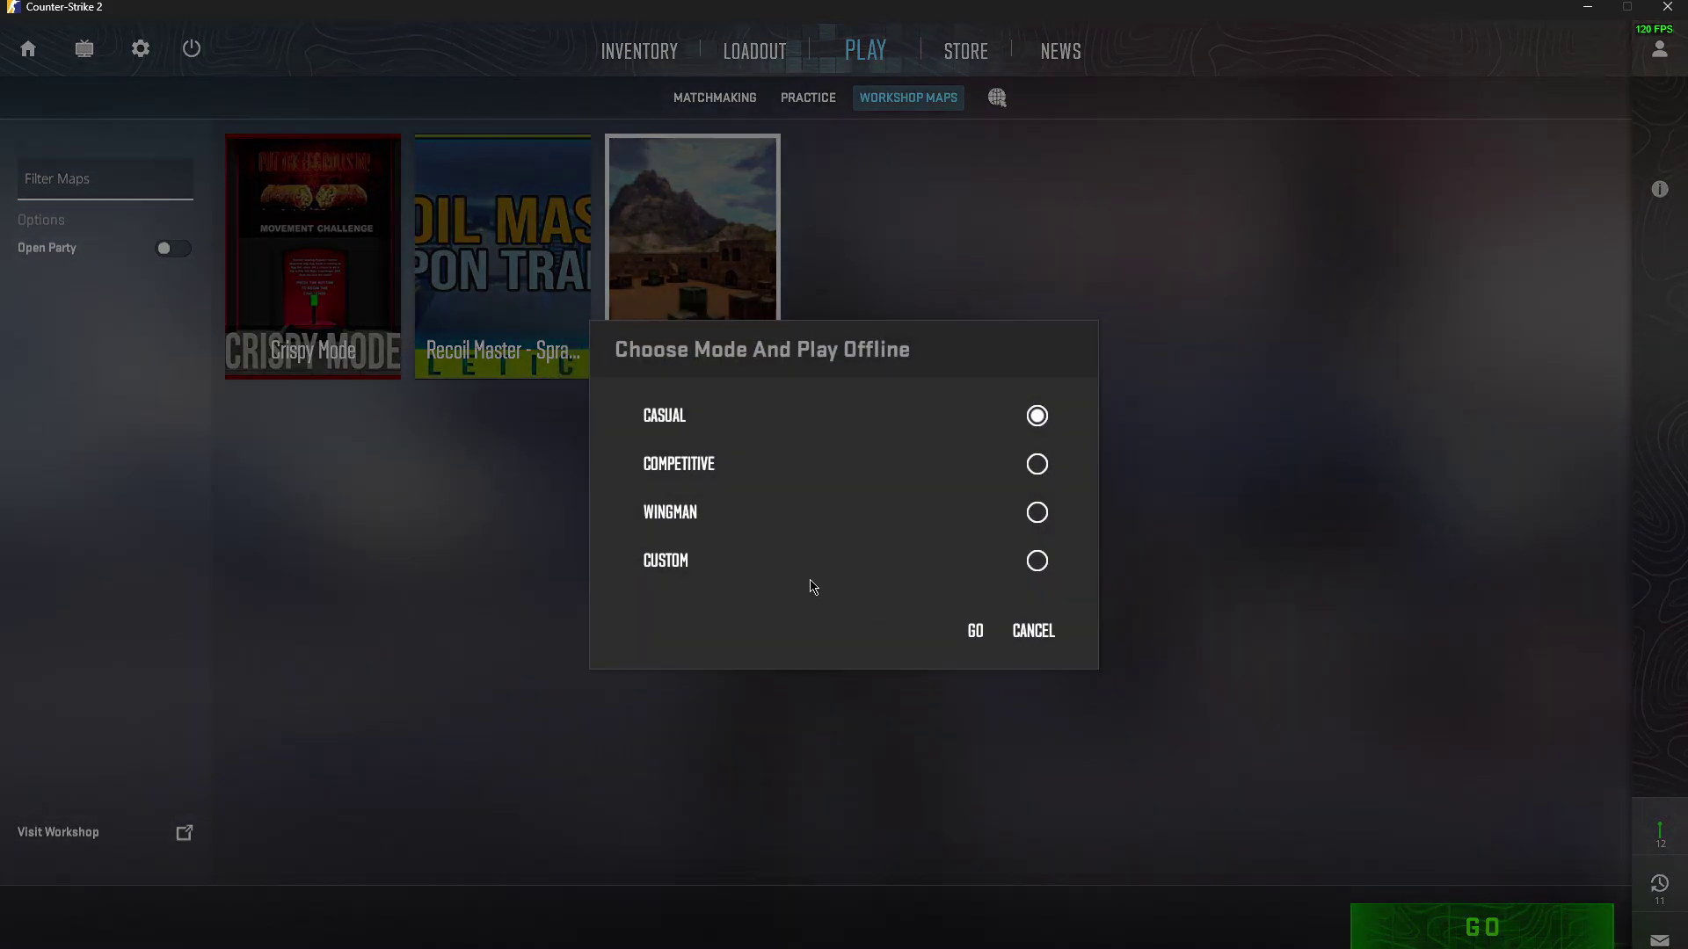
left_click(722, 571)
left_click(975, 630)
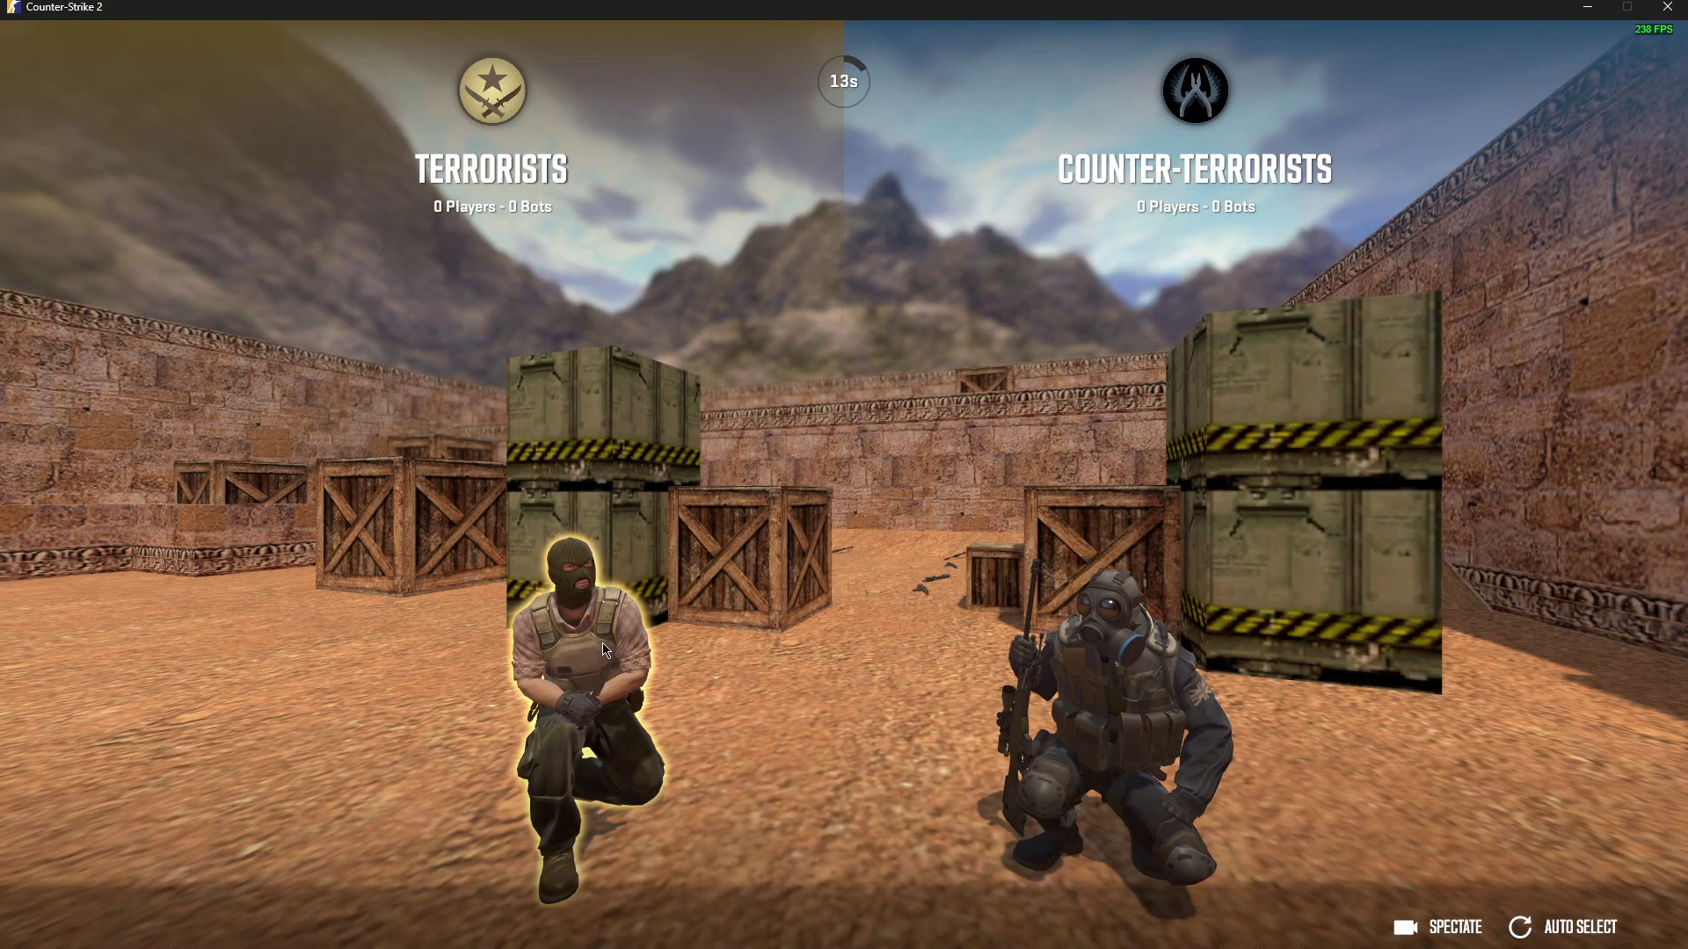
left_click(605, 650)
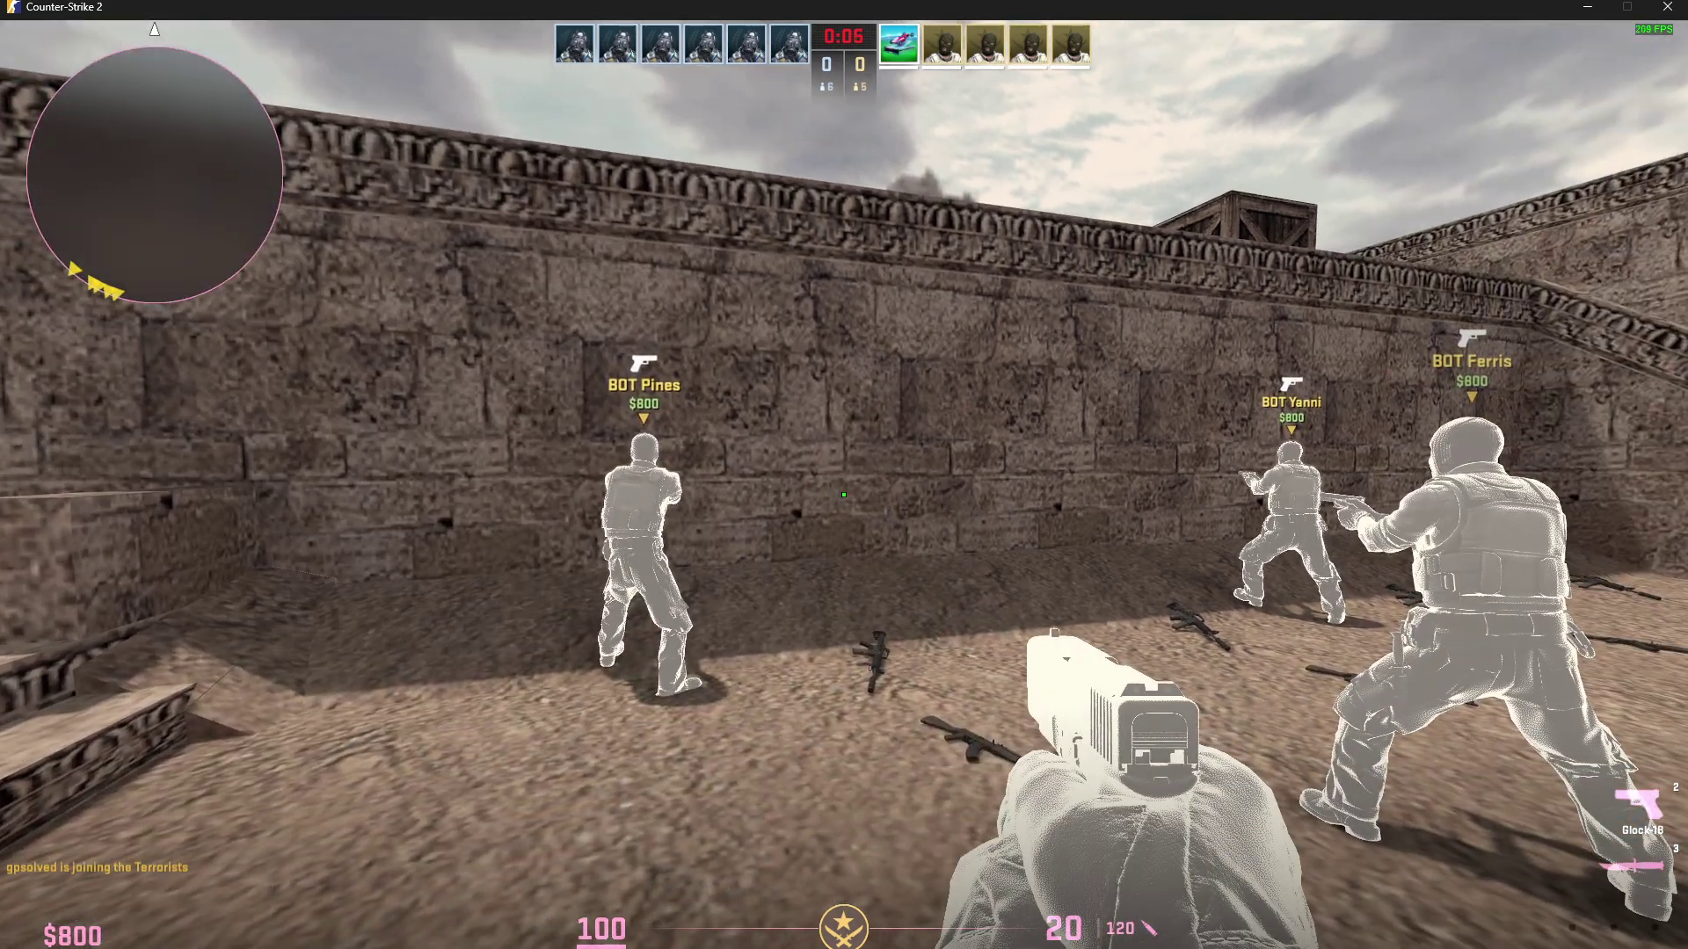
Remove all bots from the match with the console command bot_kick.
key("grave")
type("bot_")
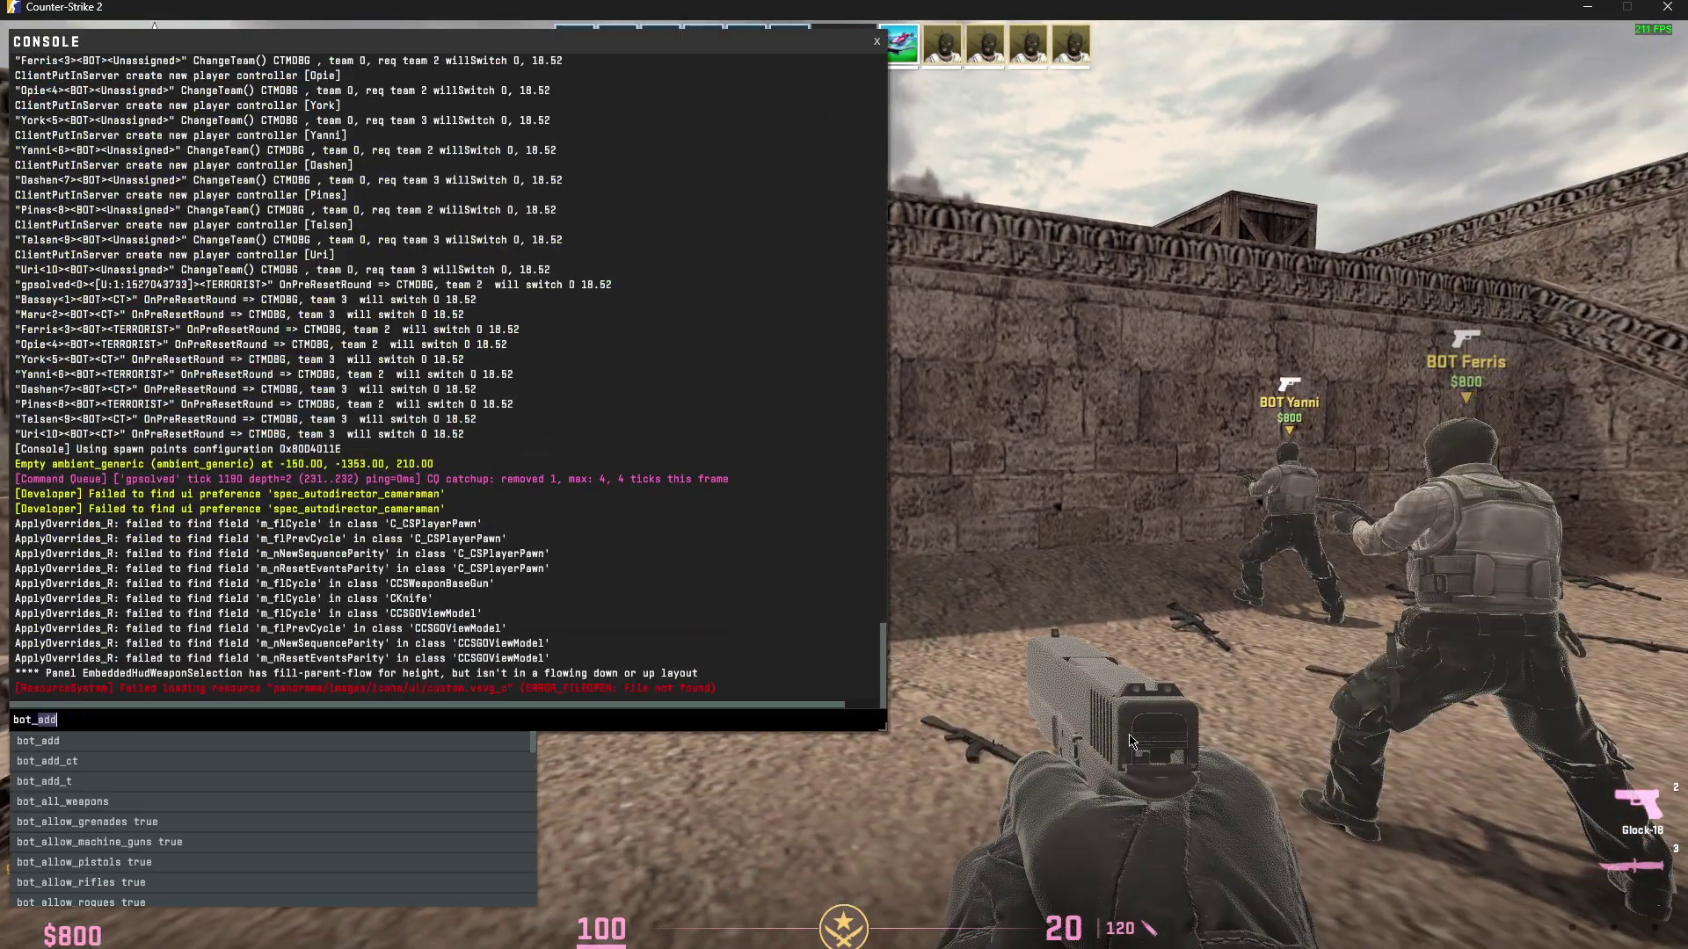
type("kick")
key("Return")
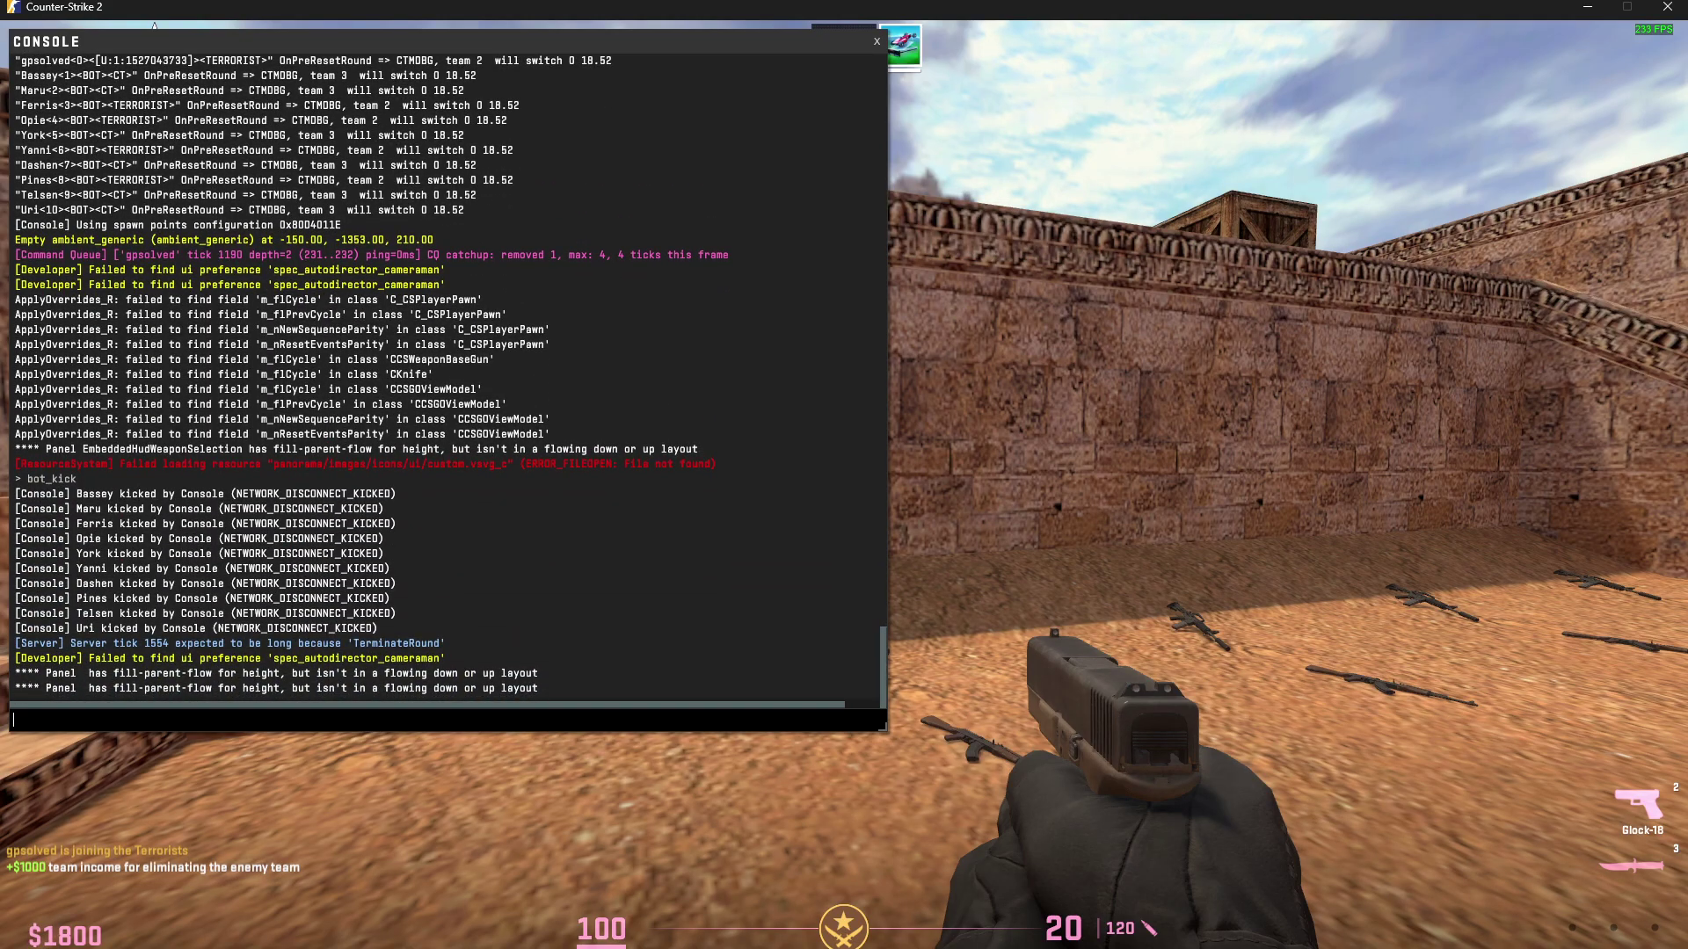
Switch to the desktop, open Command Prompt and run ipconfig.
key("alt+Tab")
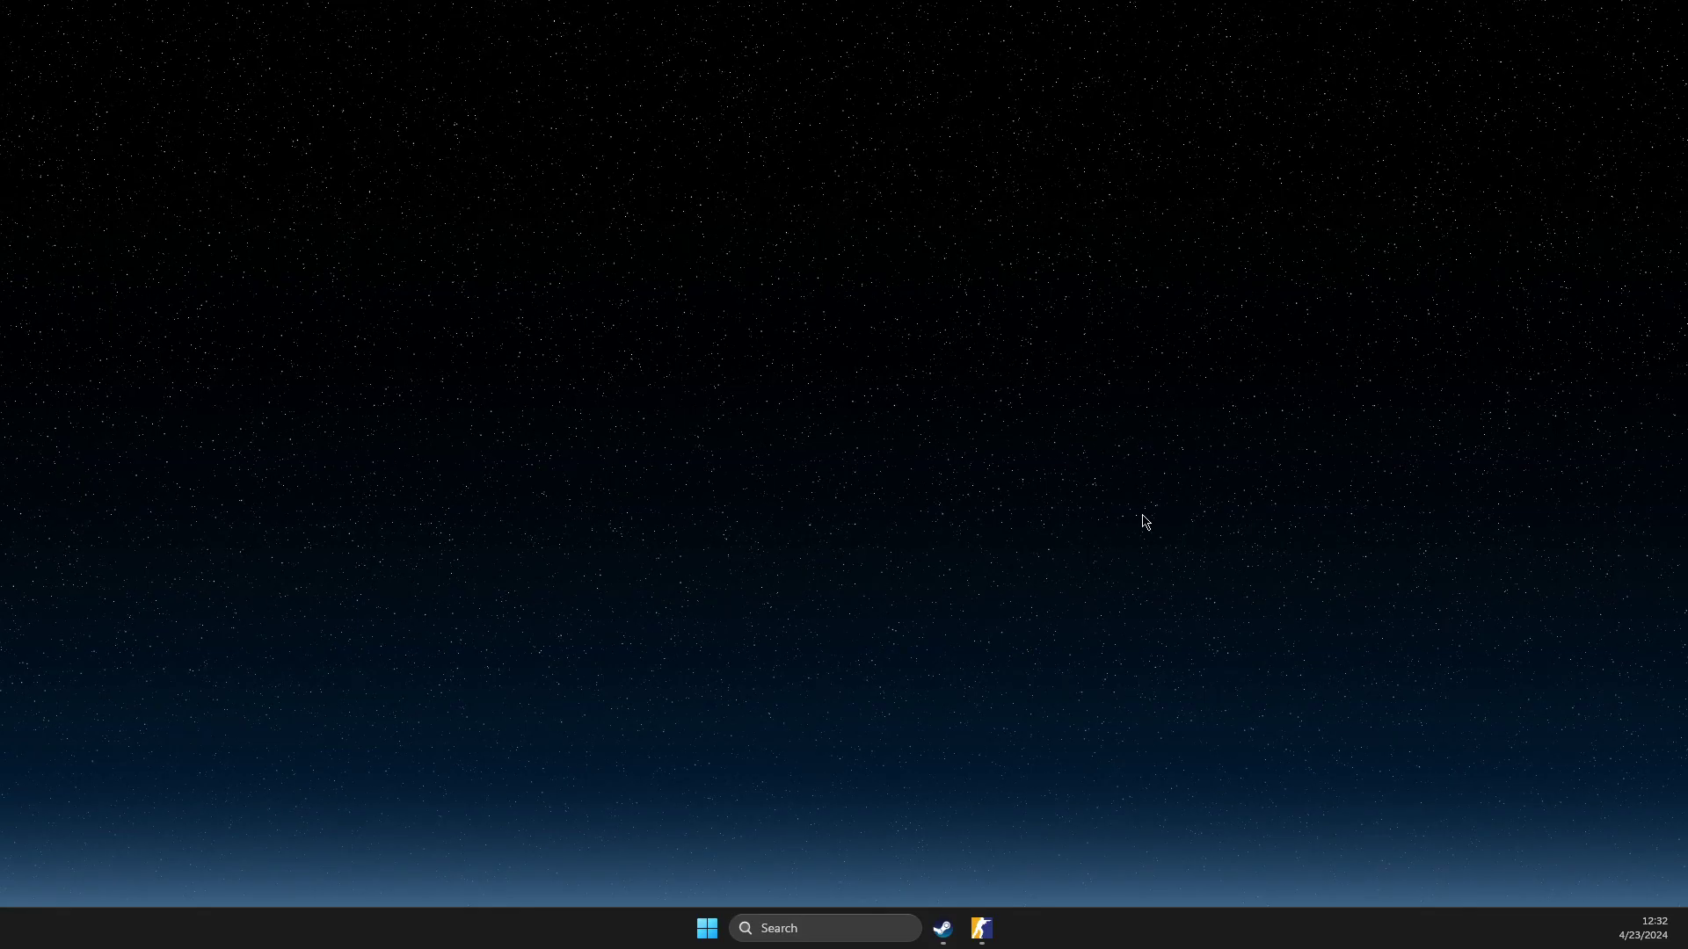
left_click(788, 933)
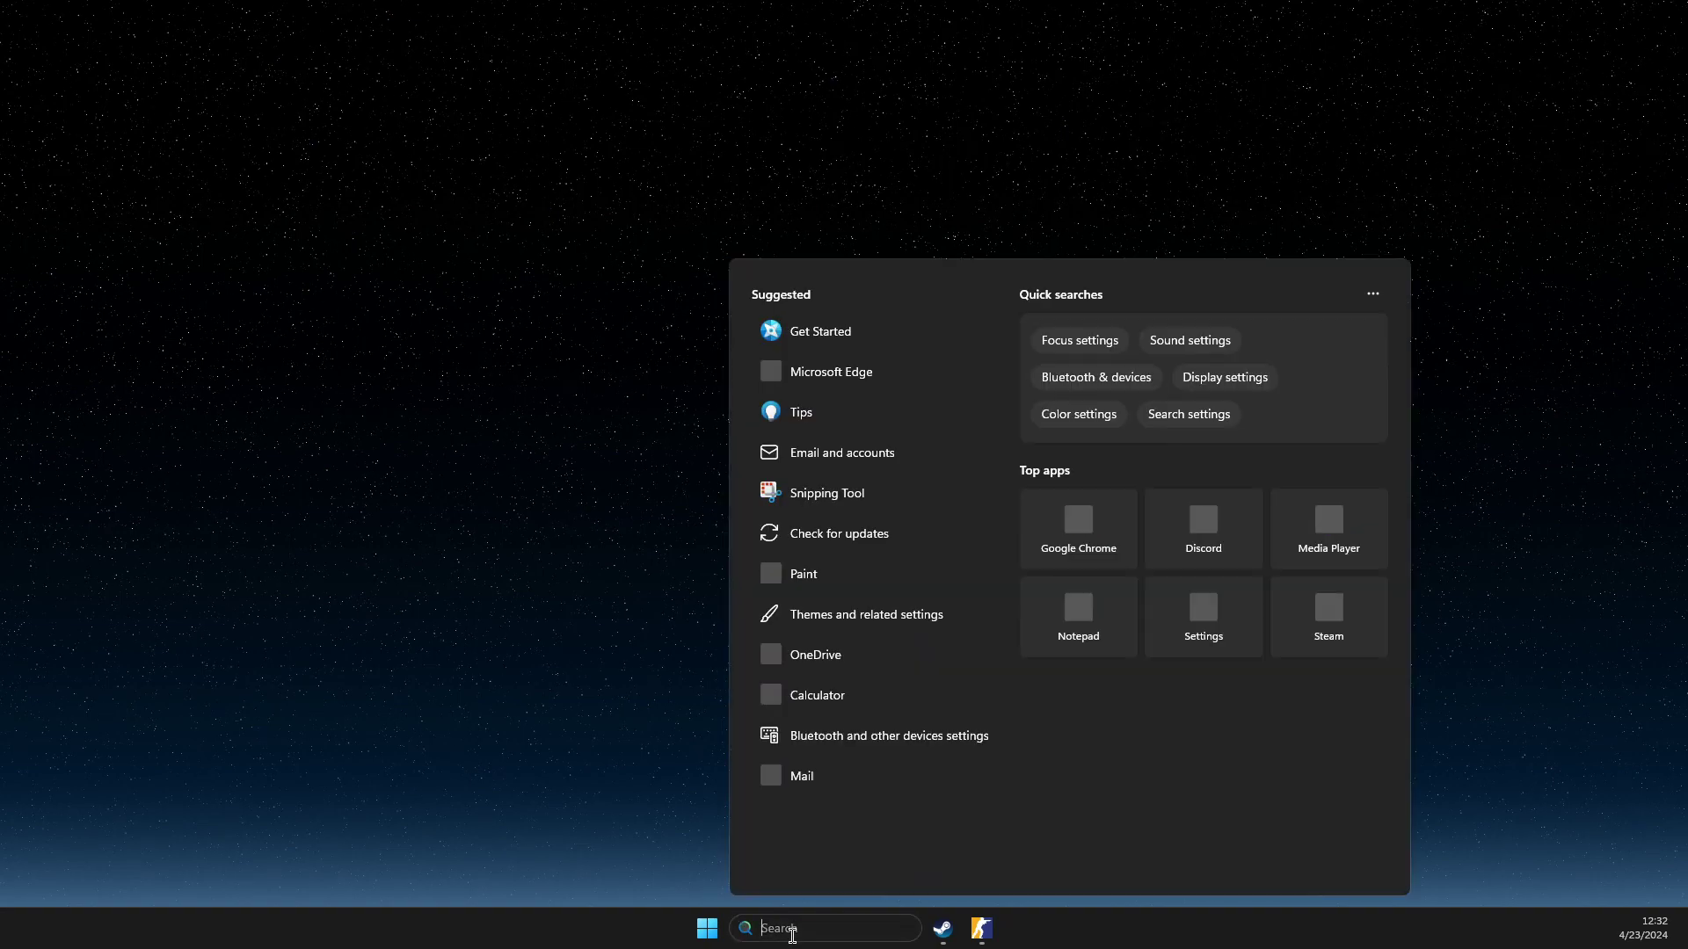
type("cmd")
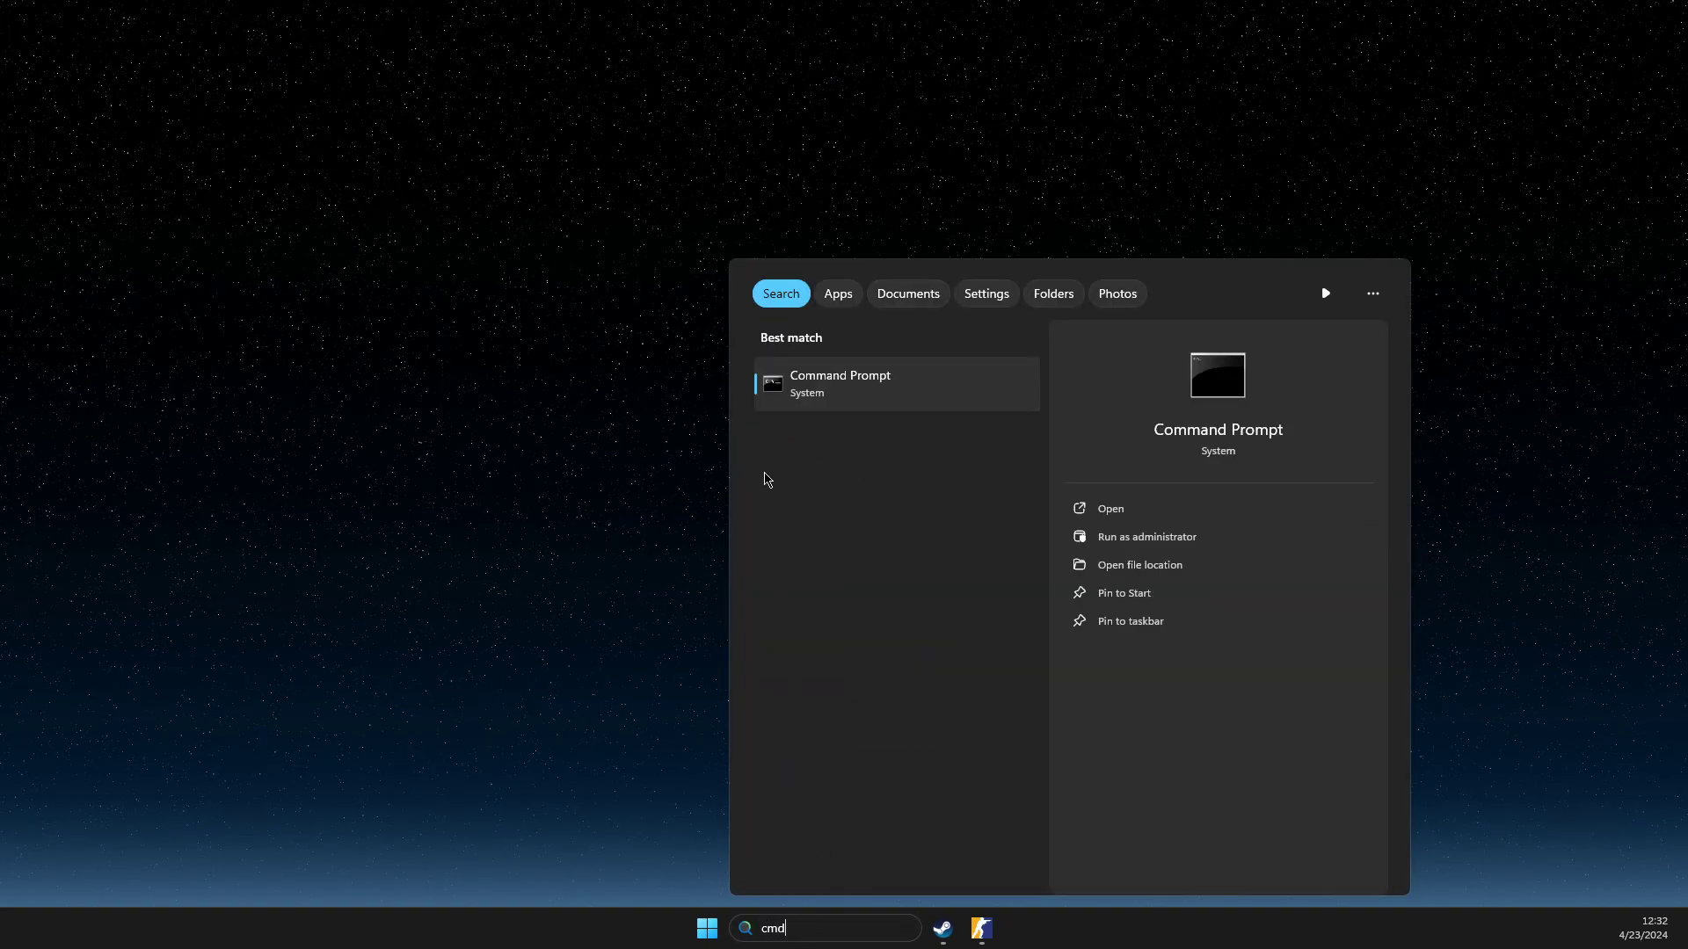
left_click(810, 397)
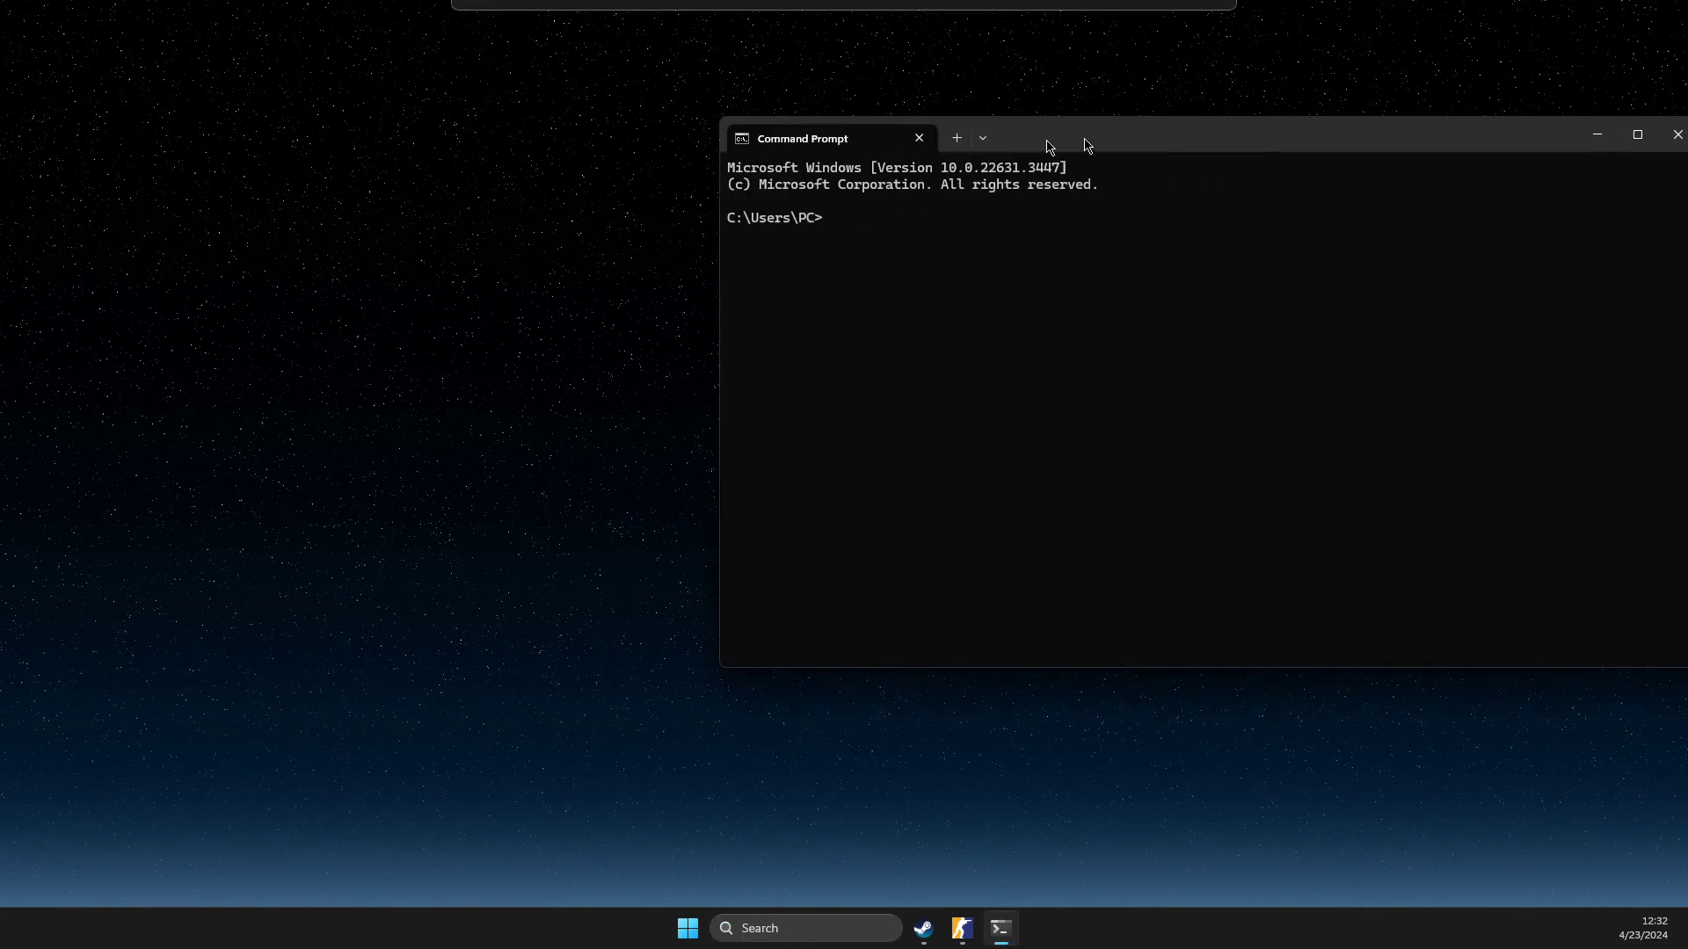
left_click_drag(953, 151, 630, 150)
type("ipconfig")
key("Return")
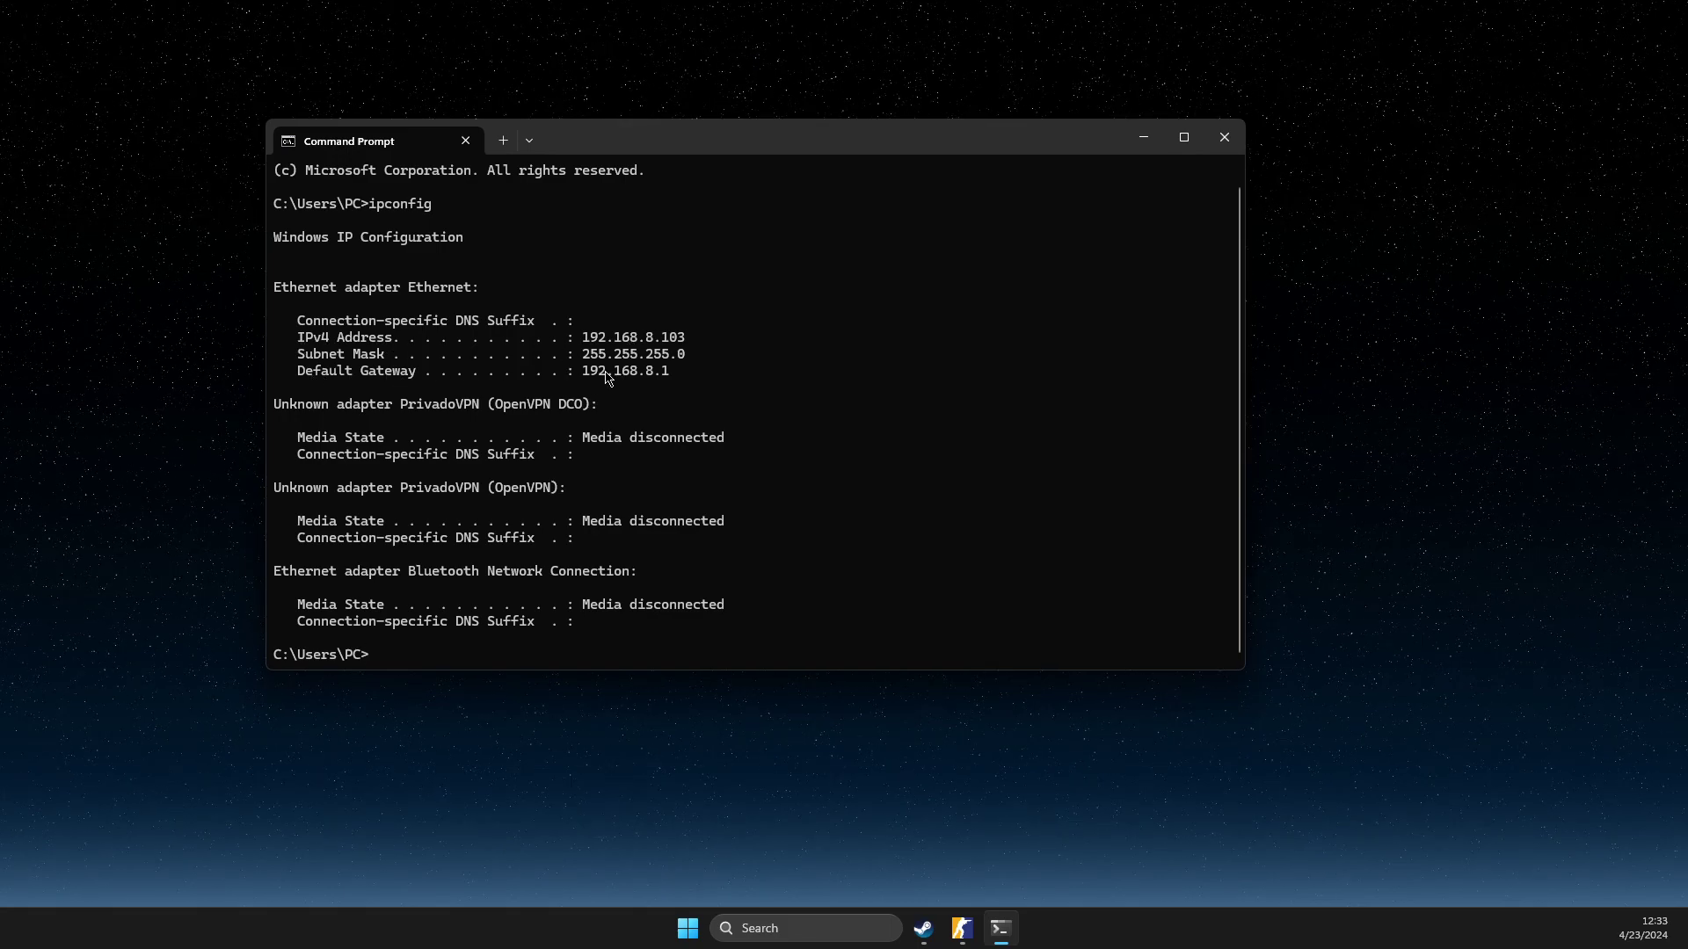
Copy the Ethernet adapter's default gateway address from the ipconfig output.
left_click_drag(584, 377, 670, 380)
key("ctrl+c")
key("ctrl+c")
Switch to Brave, load the router page at 192.168.8.1 and close the Google Search tab.
left_click(783, 930)
type("brave")
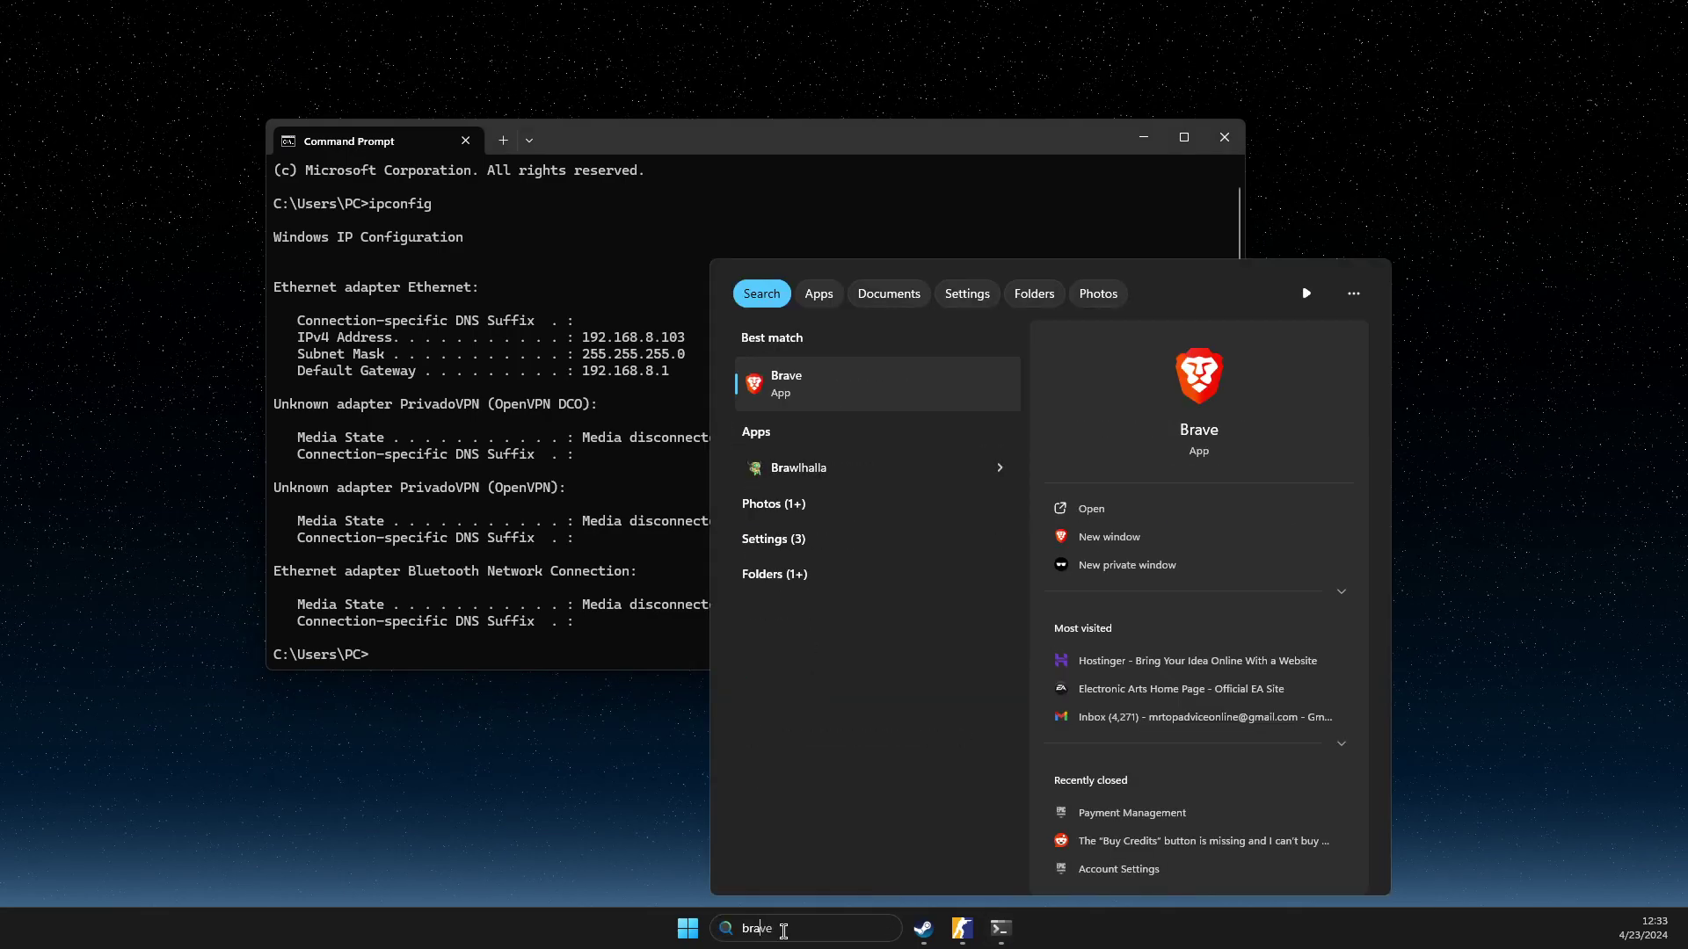
left_click(844, 378)
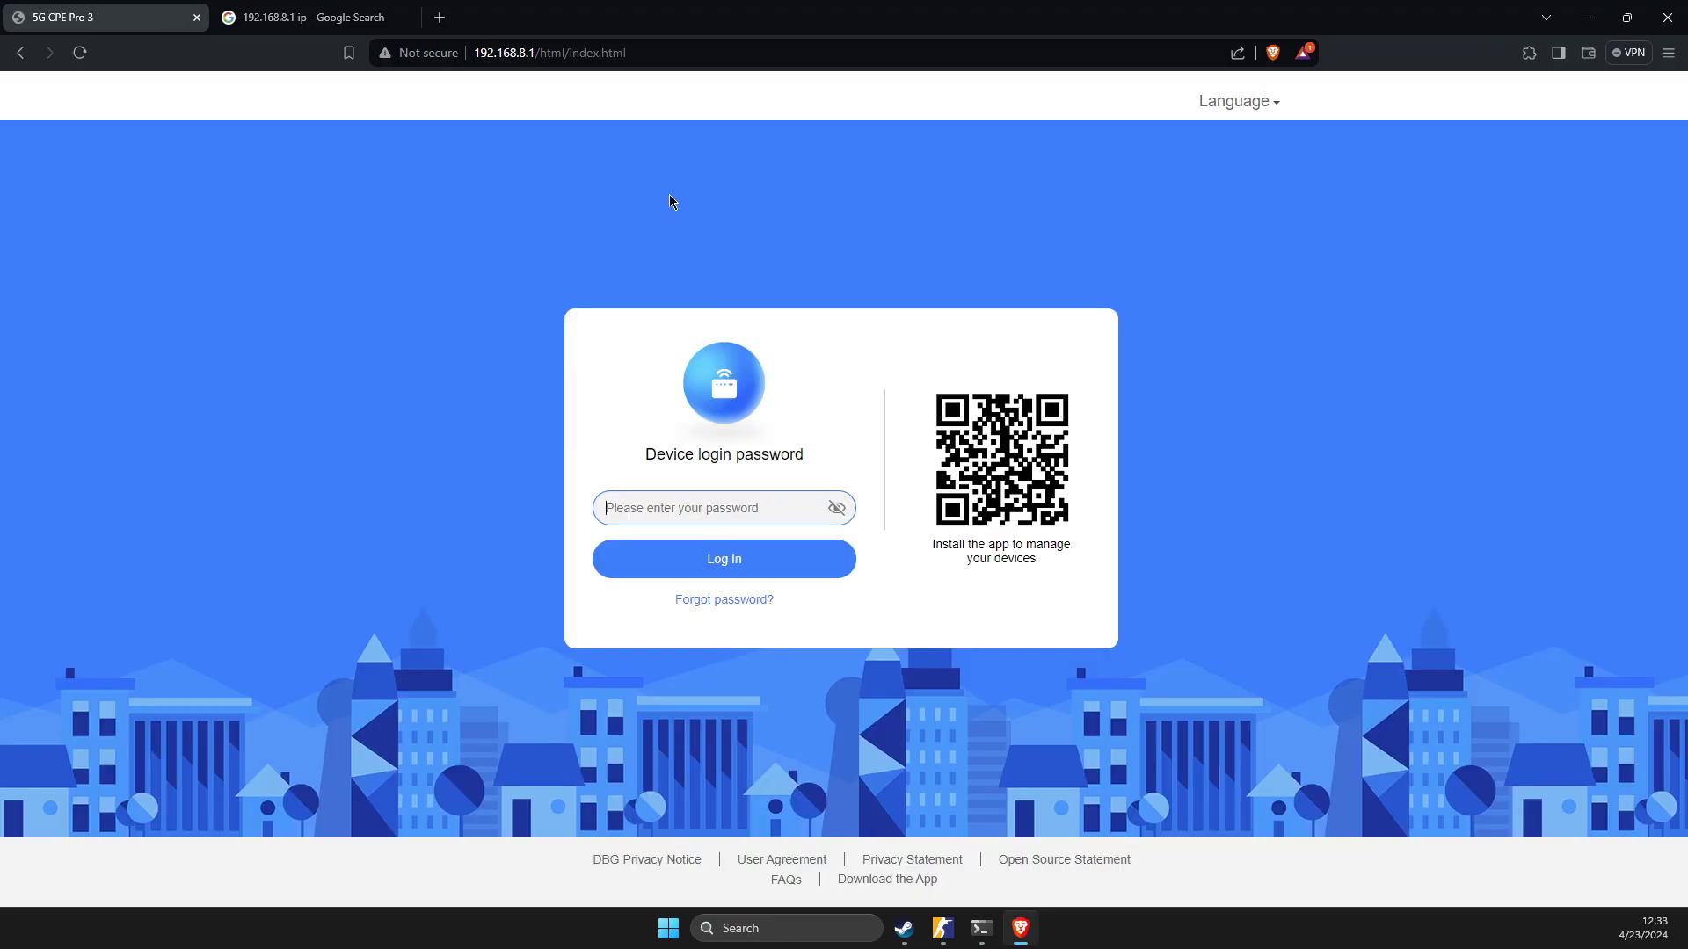
left_click(582, 54)
key("ctrl+v")
key("Return")
left_click(406, 18)
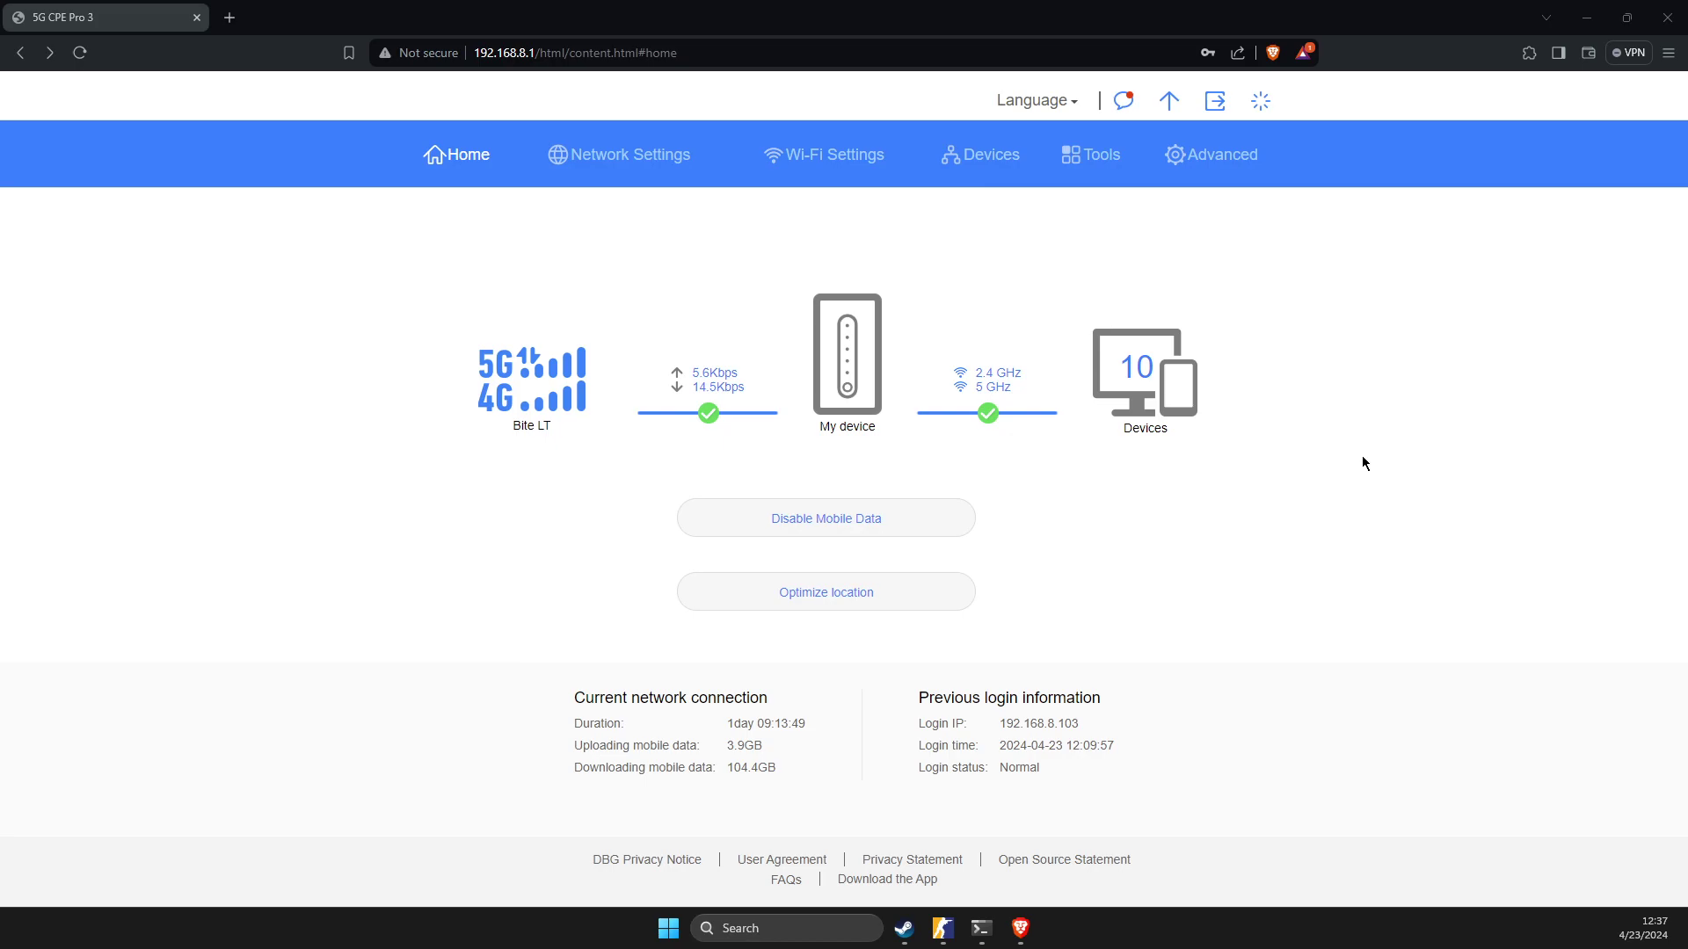
Start adding a new virtual server in the router's advanced security settings.
left_click(1200, 164)
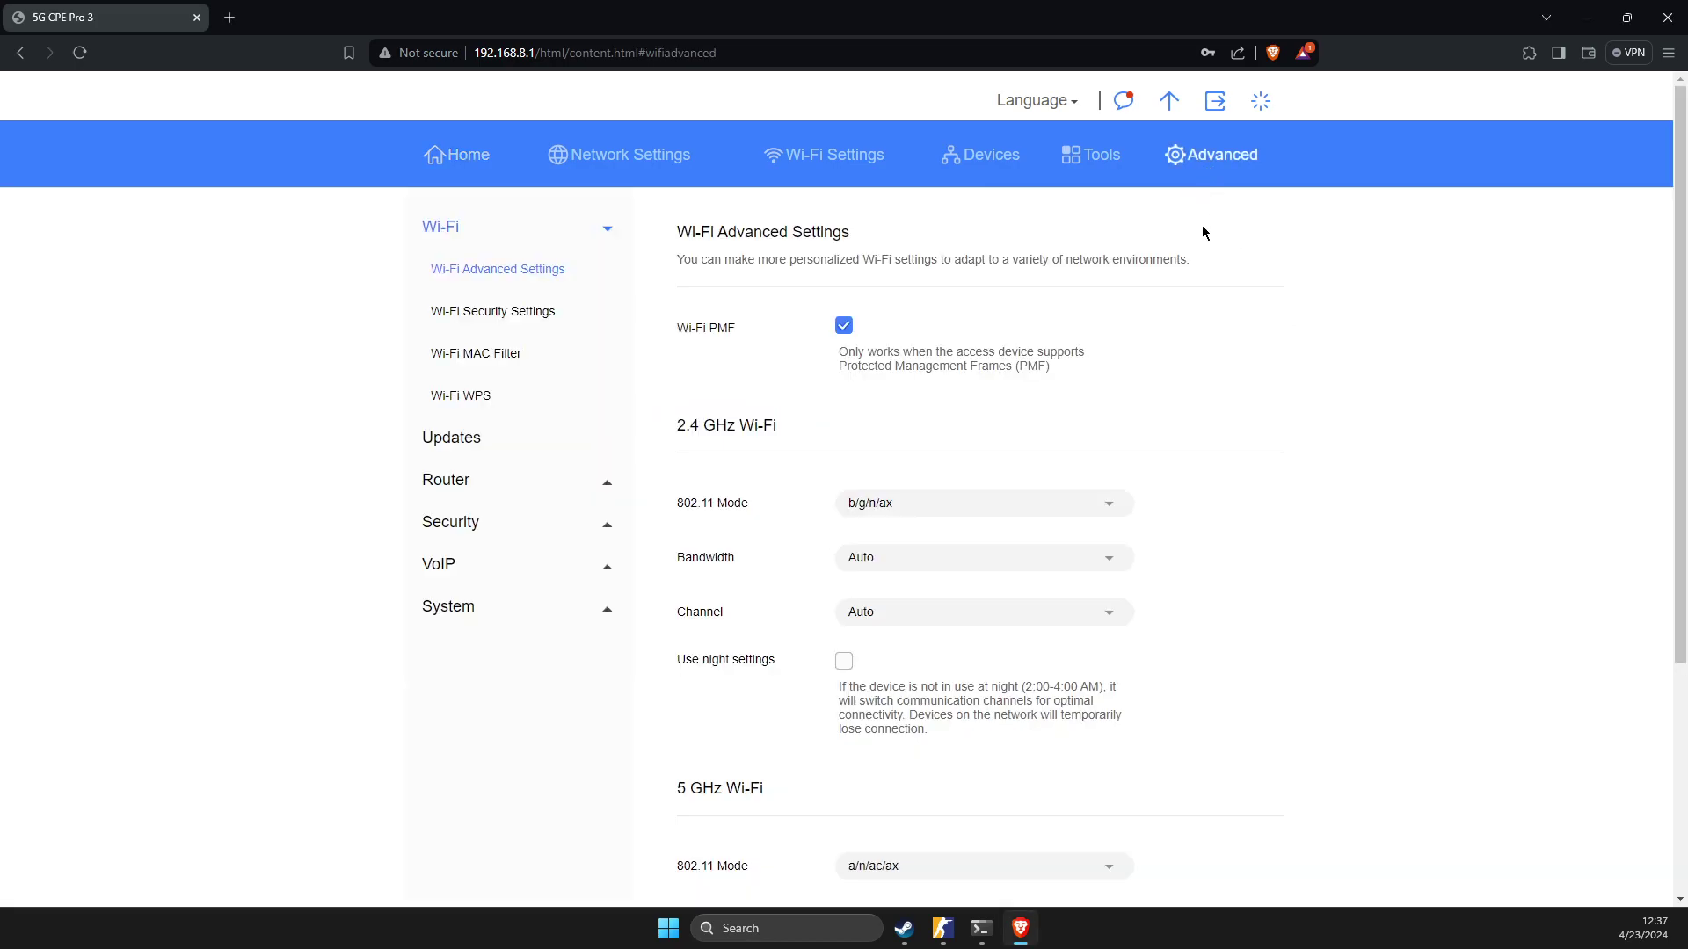
double_click(502, 528)
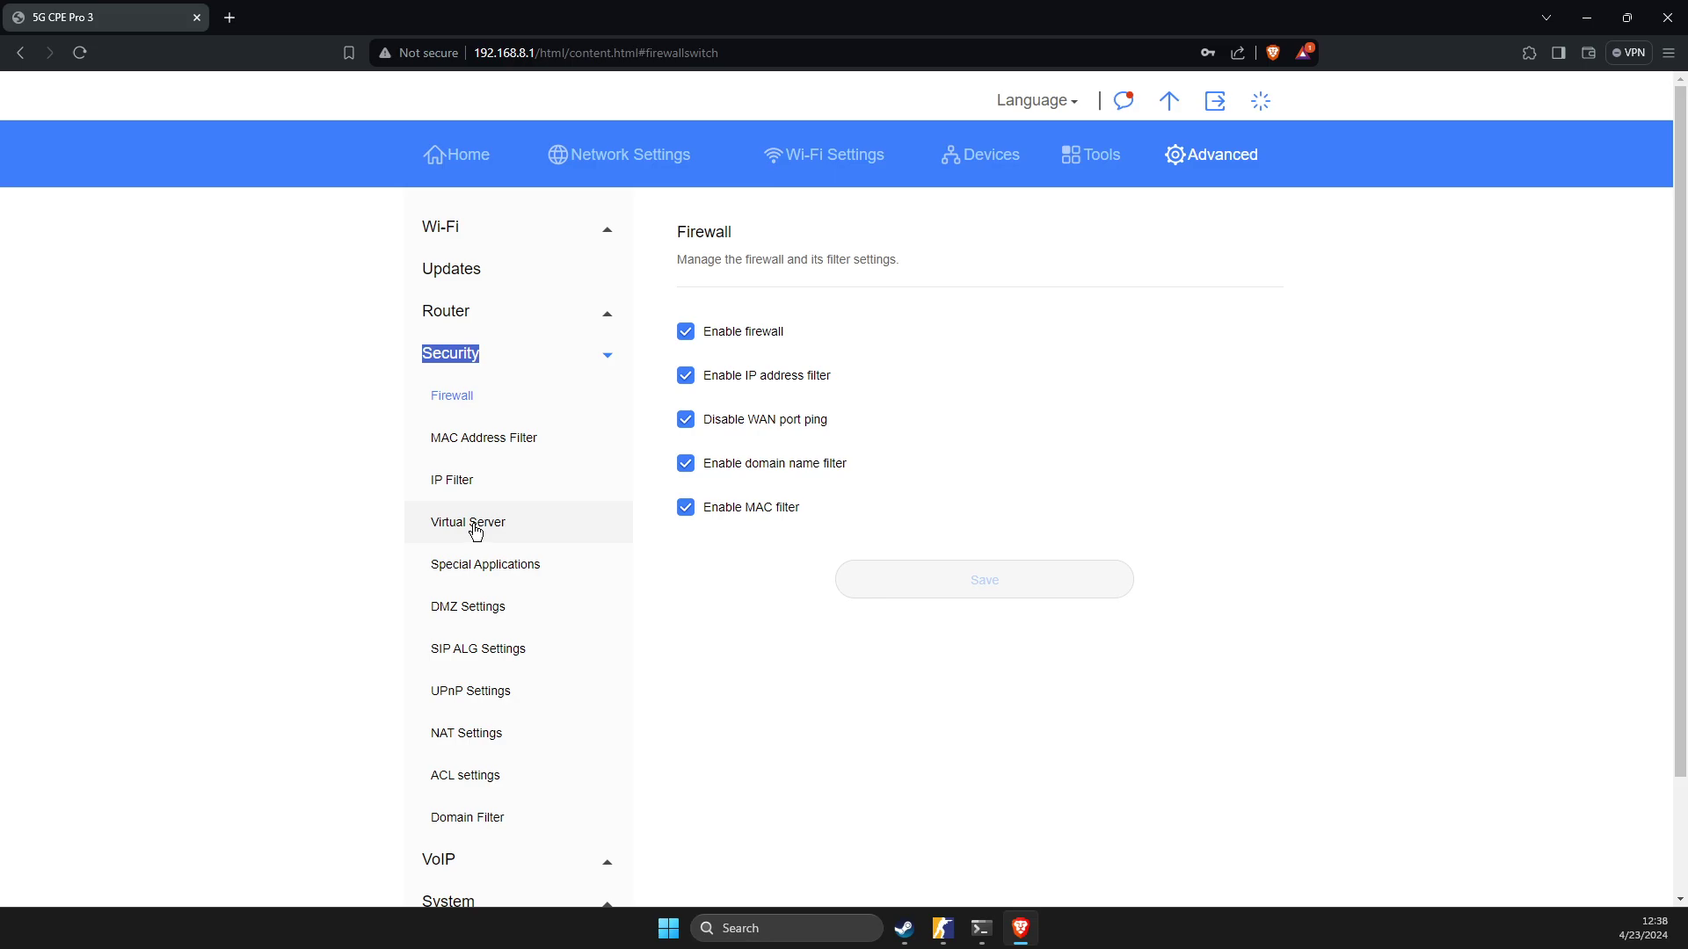
left_click(474, 527)
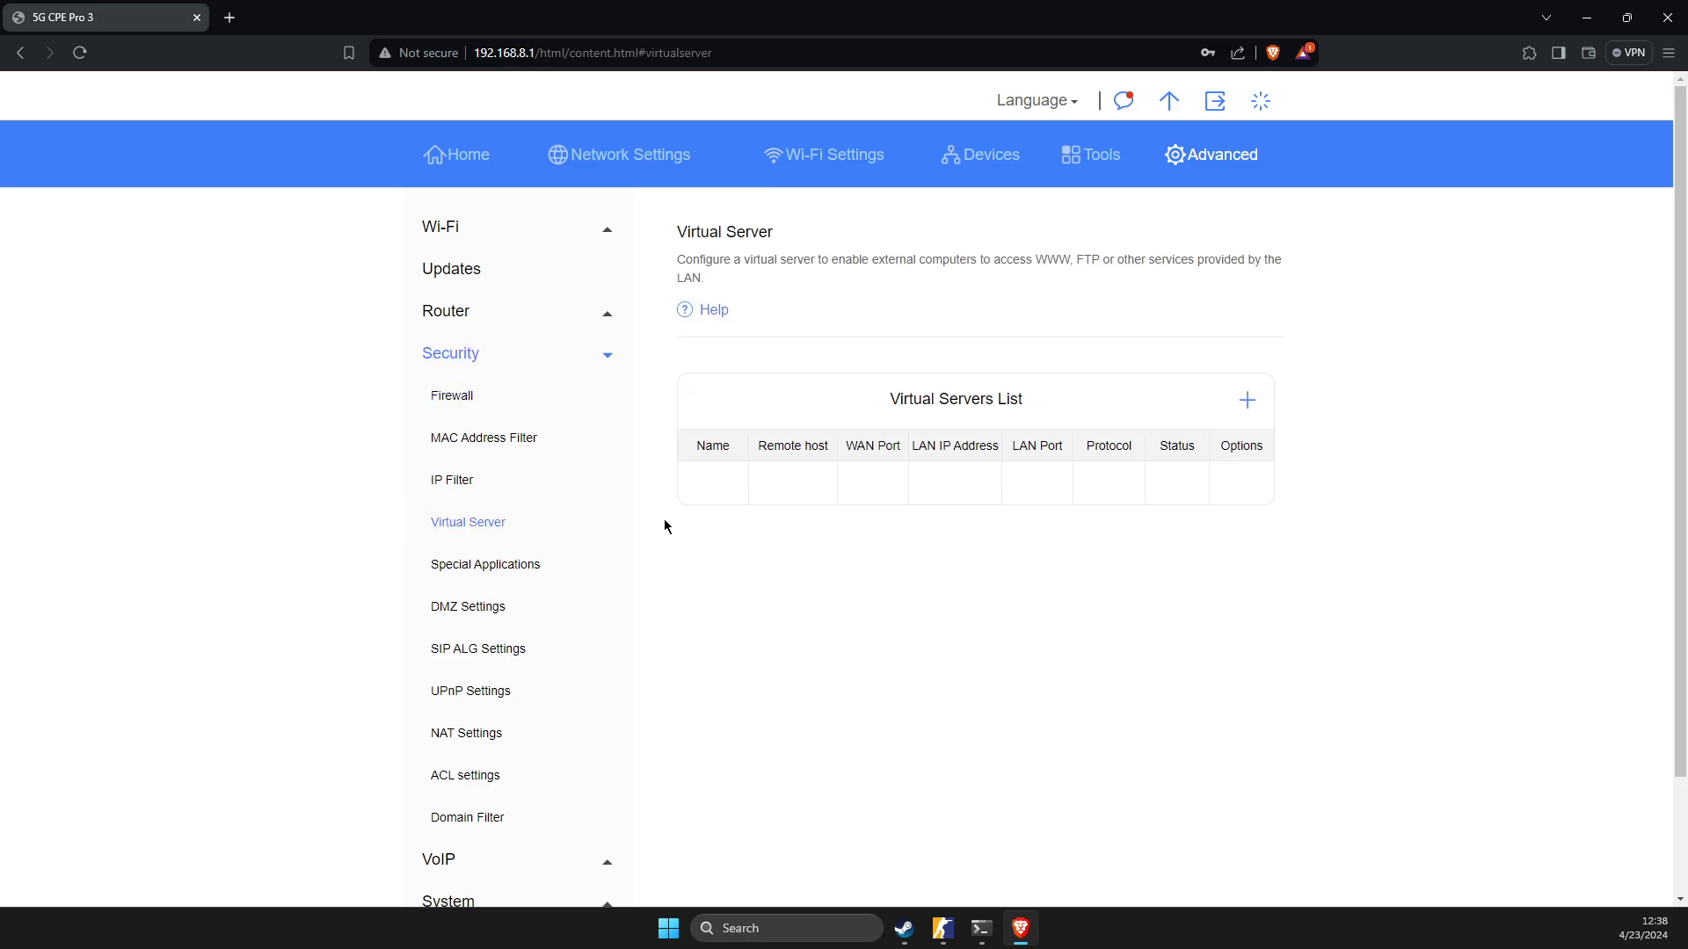
left_click(1247, 406)
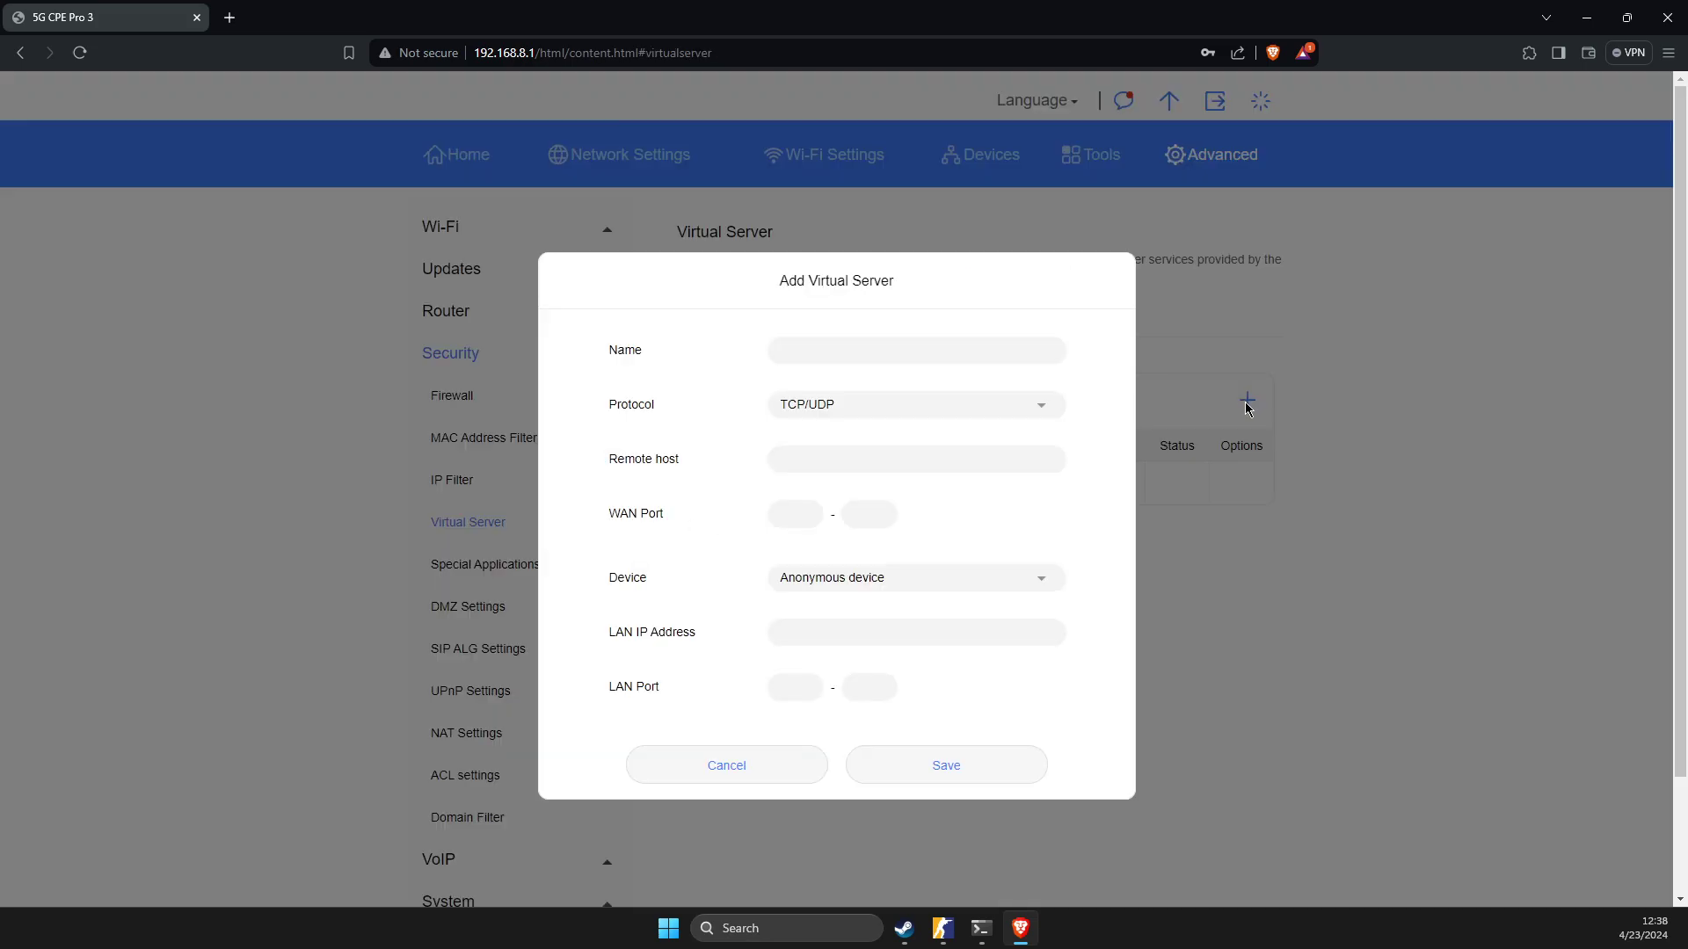
Name the virtual server st with protocol TCP/UDP and remote host 192.168.8.103, checking that address against the ipconfig IPv4 address.
left_click(910, 341)
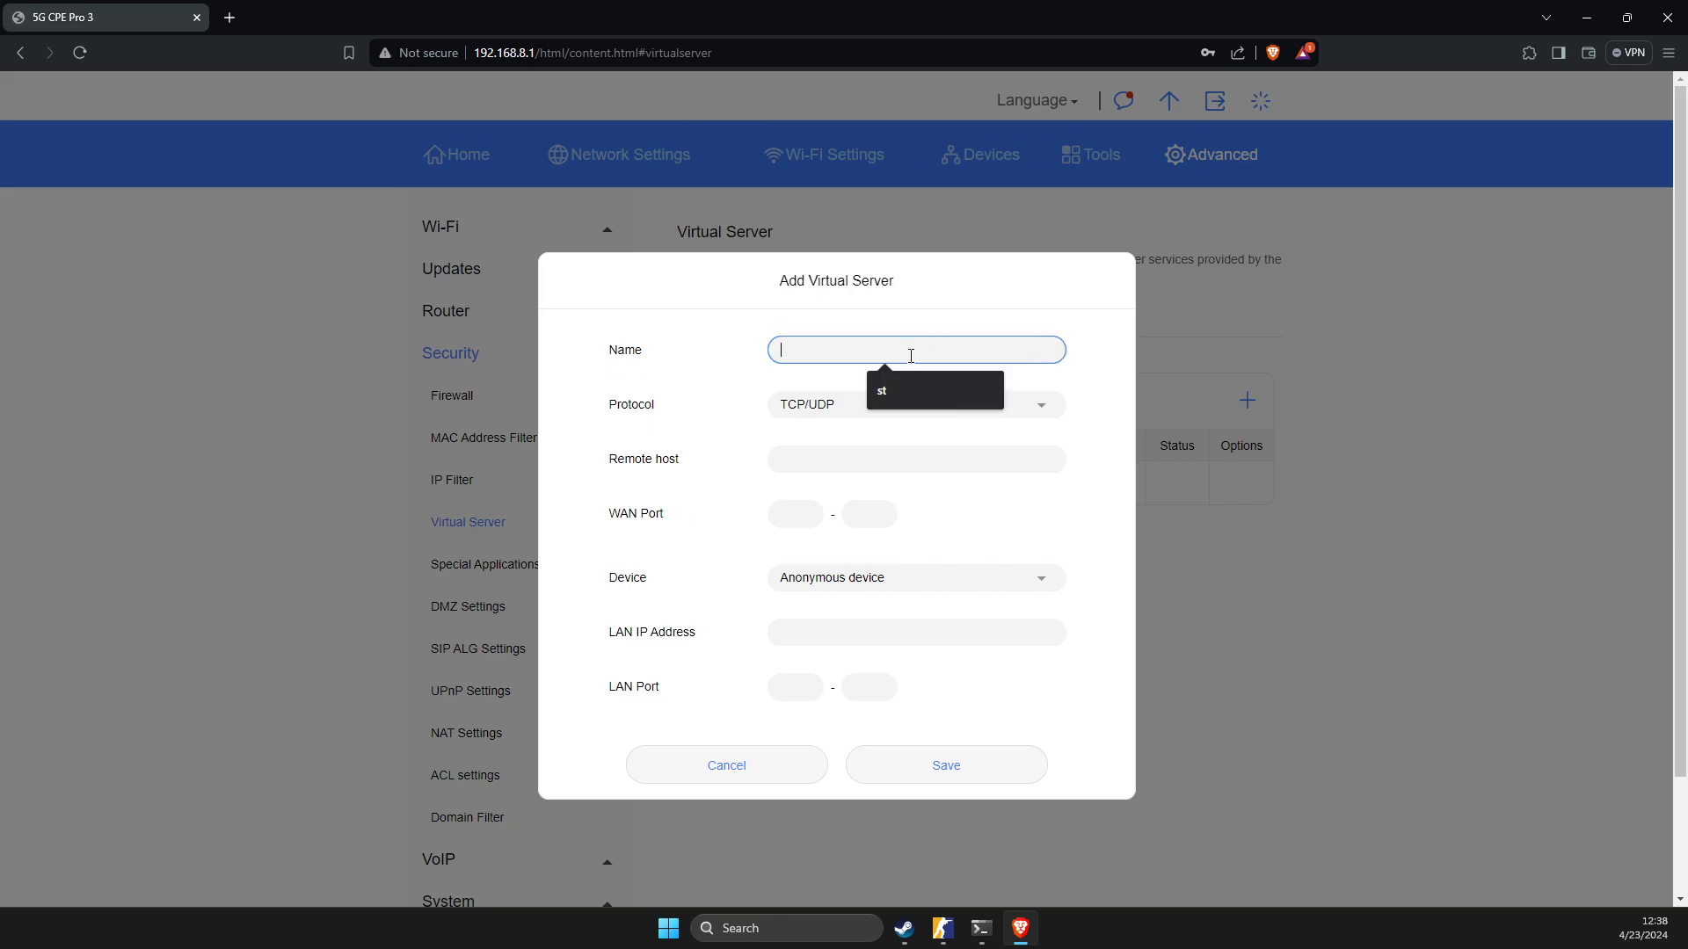
type("st")
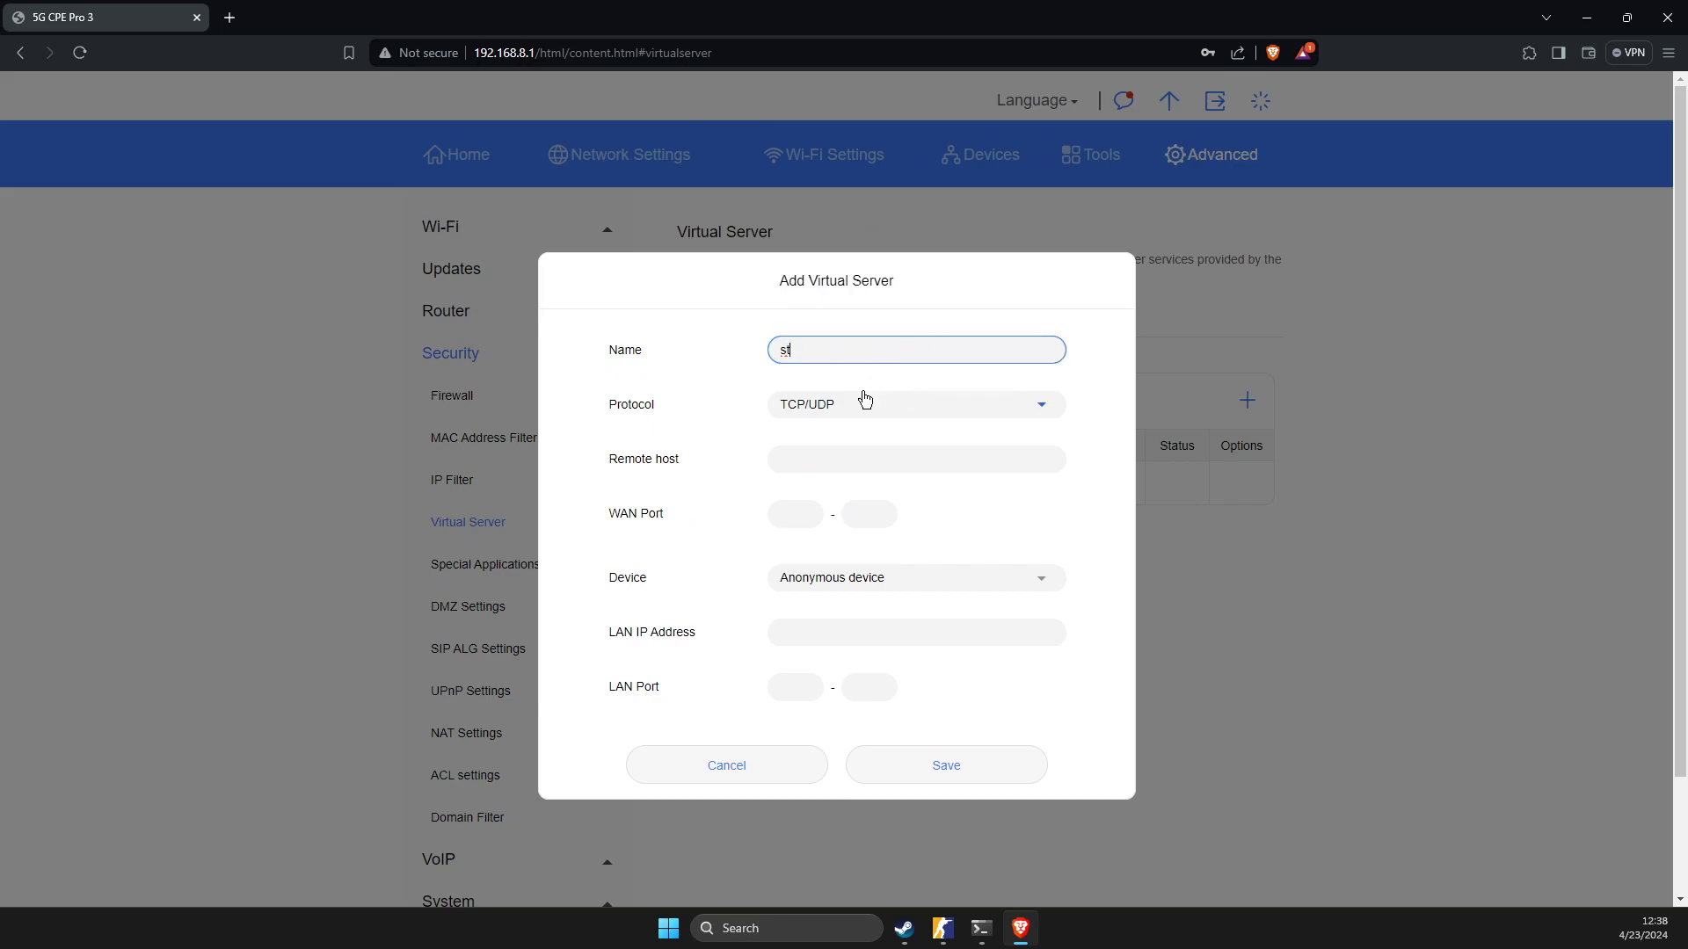
left_click(809, 409)
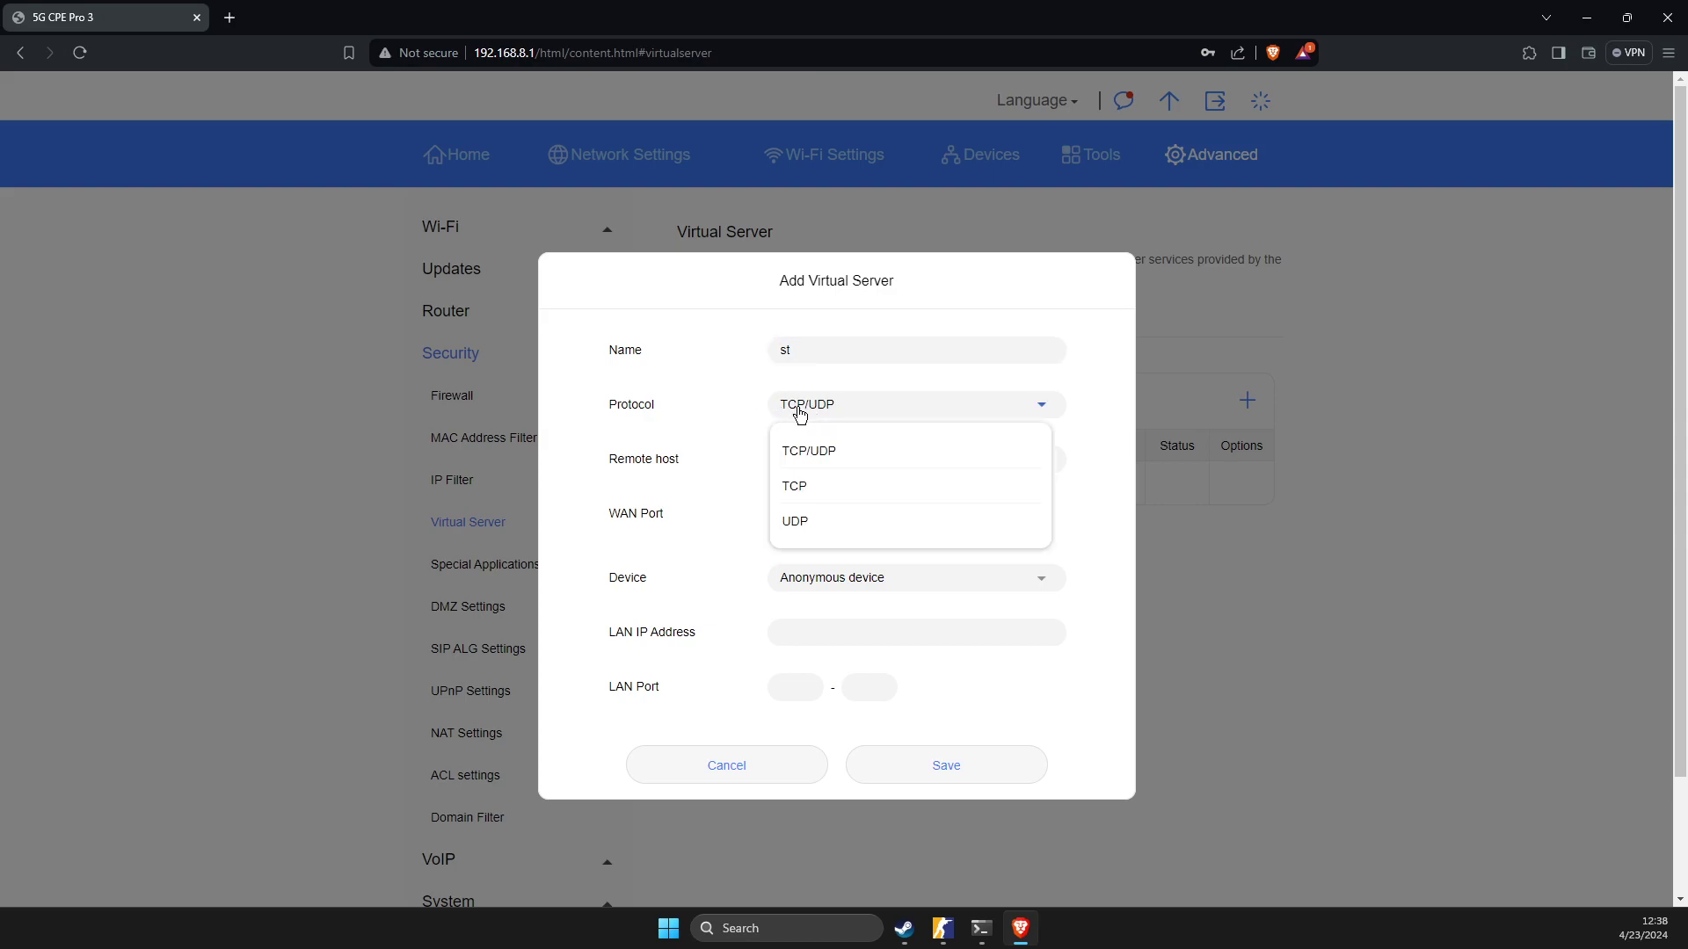
left_click(811, 453)
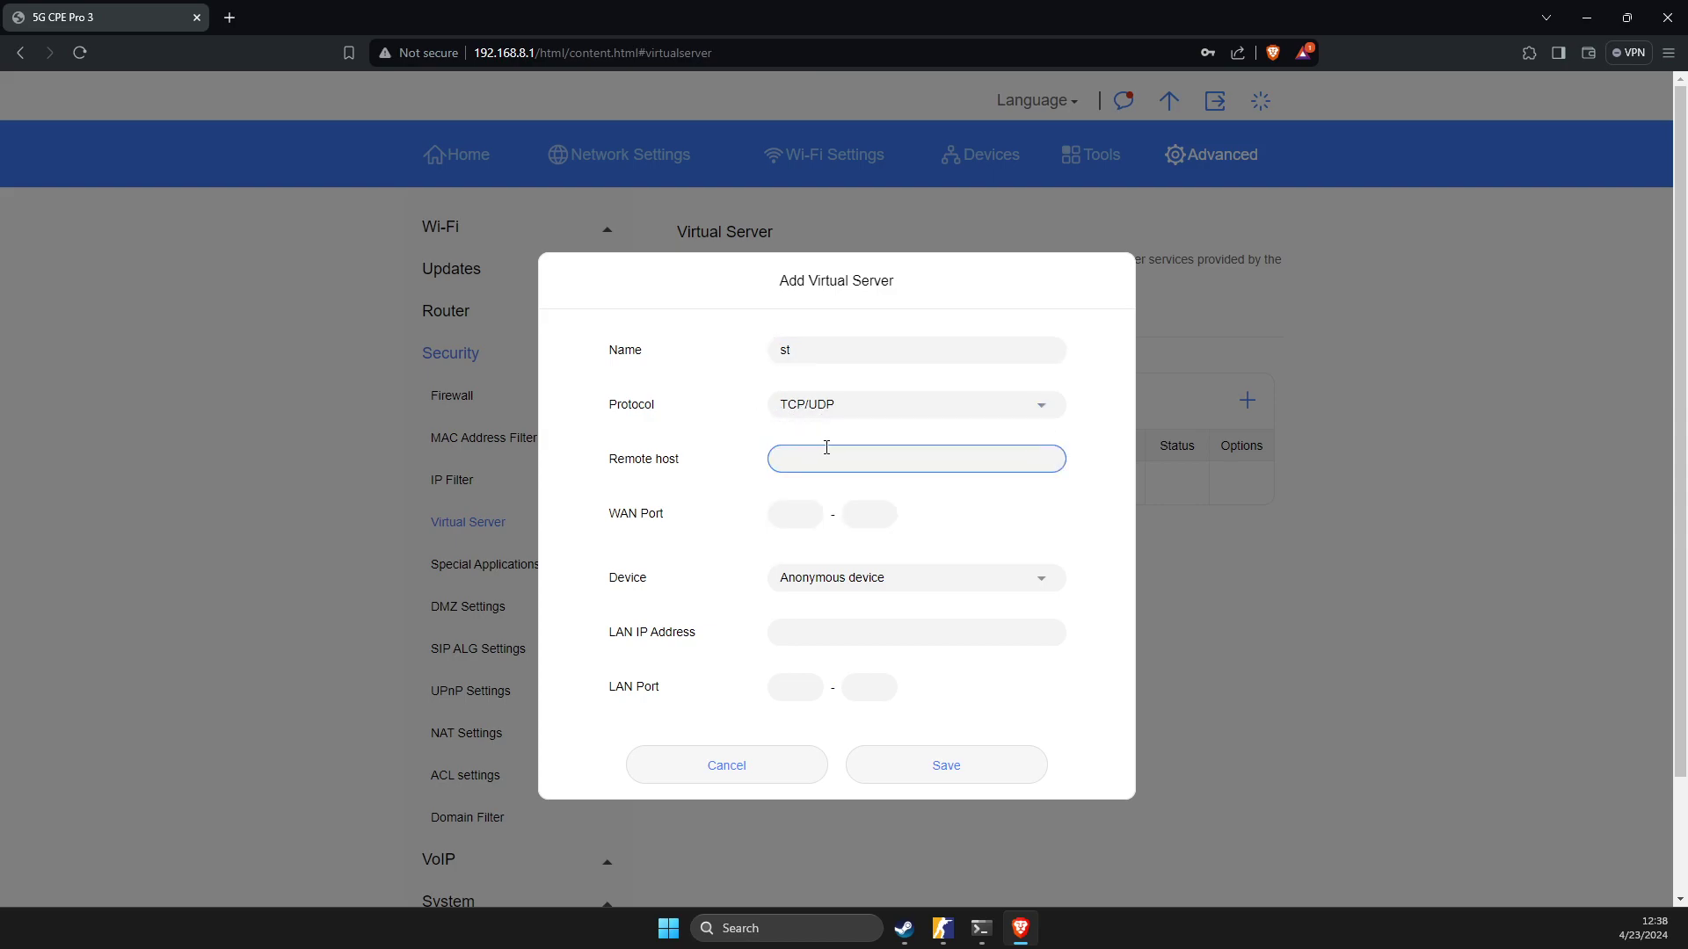
left_click(823, 455)
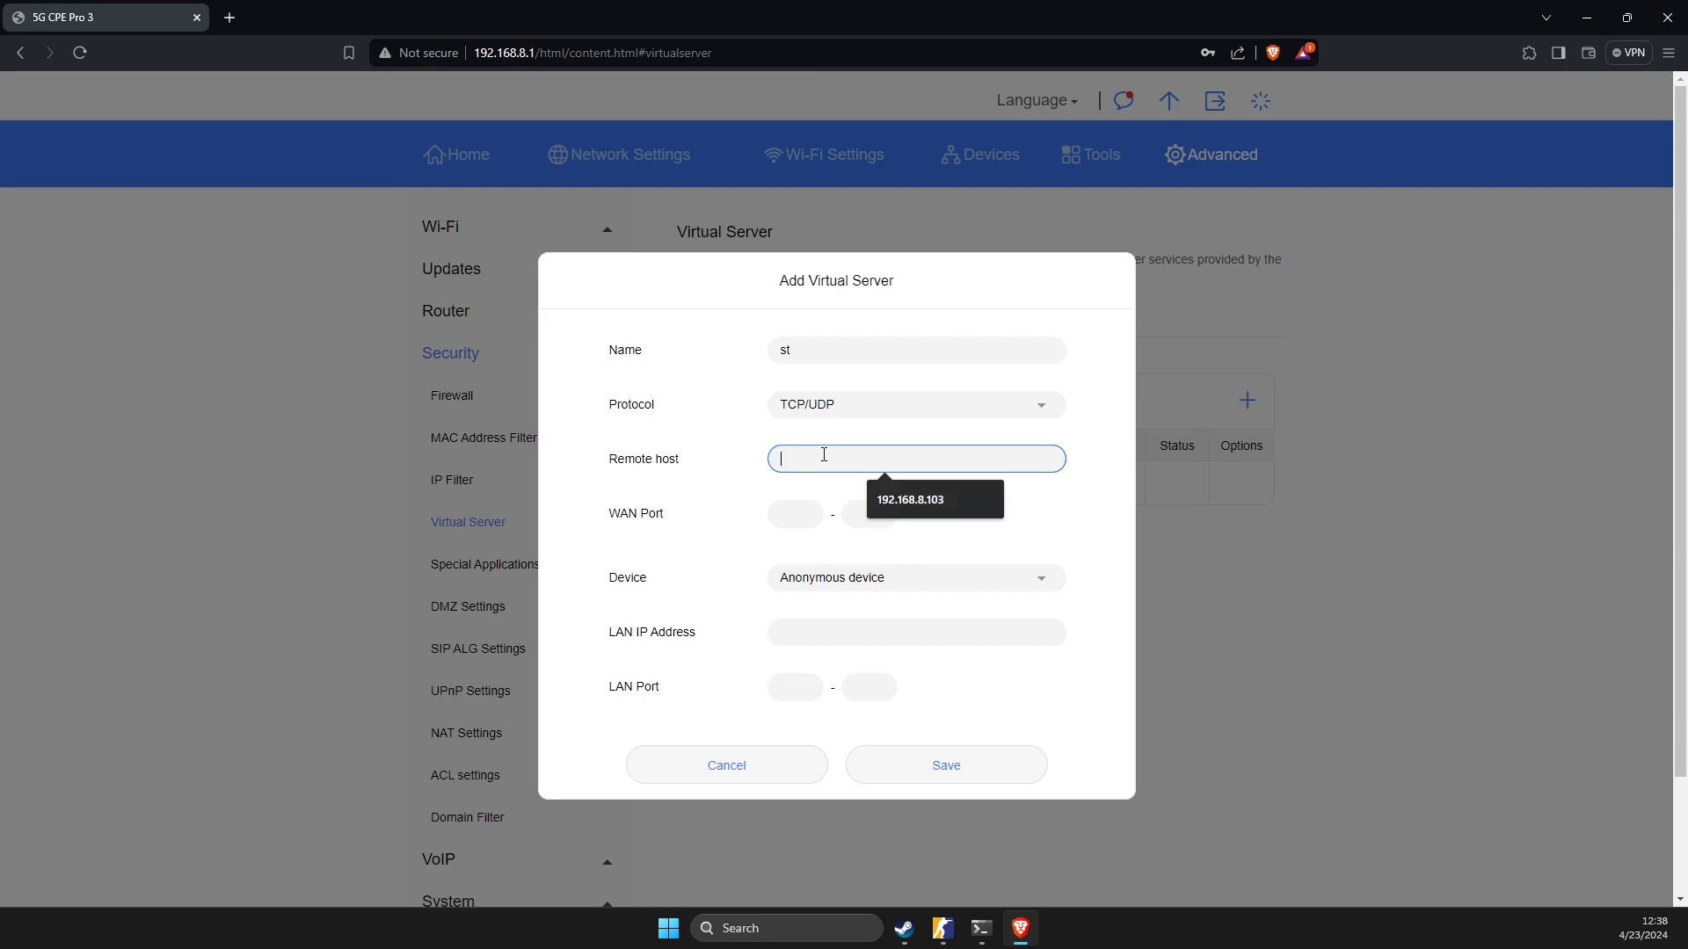
left_click(901, 503)
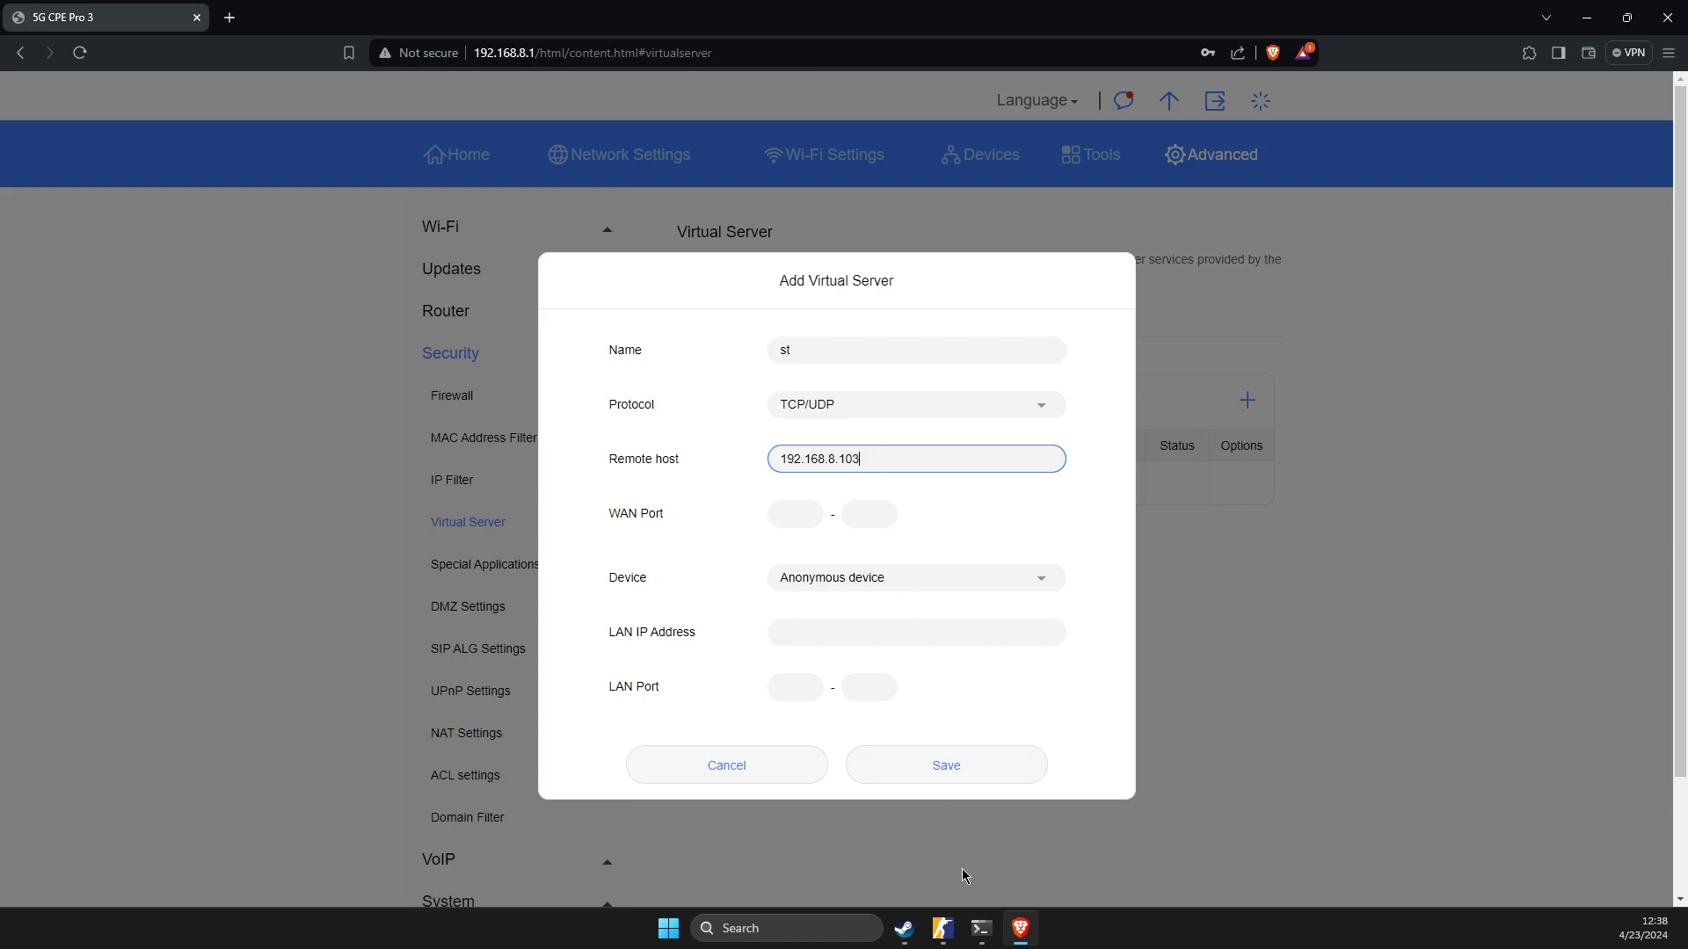
left_click(981, 928)
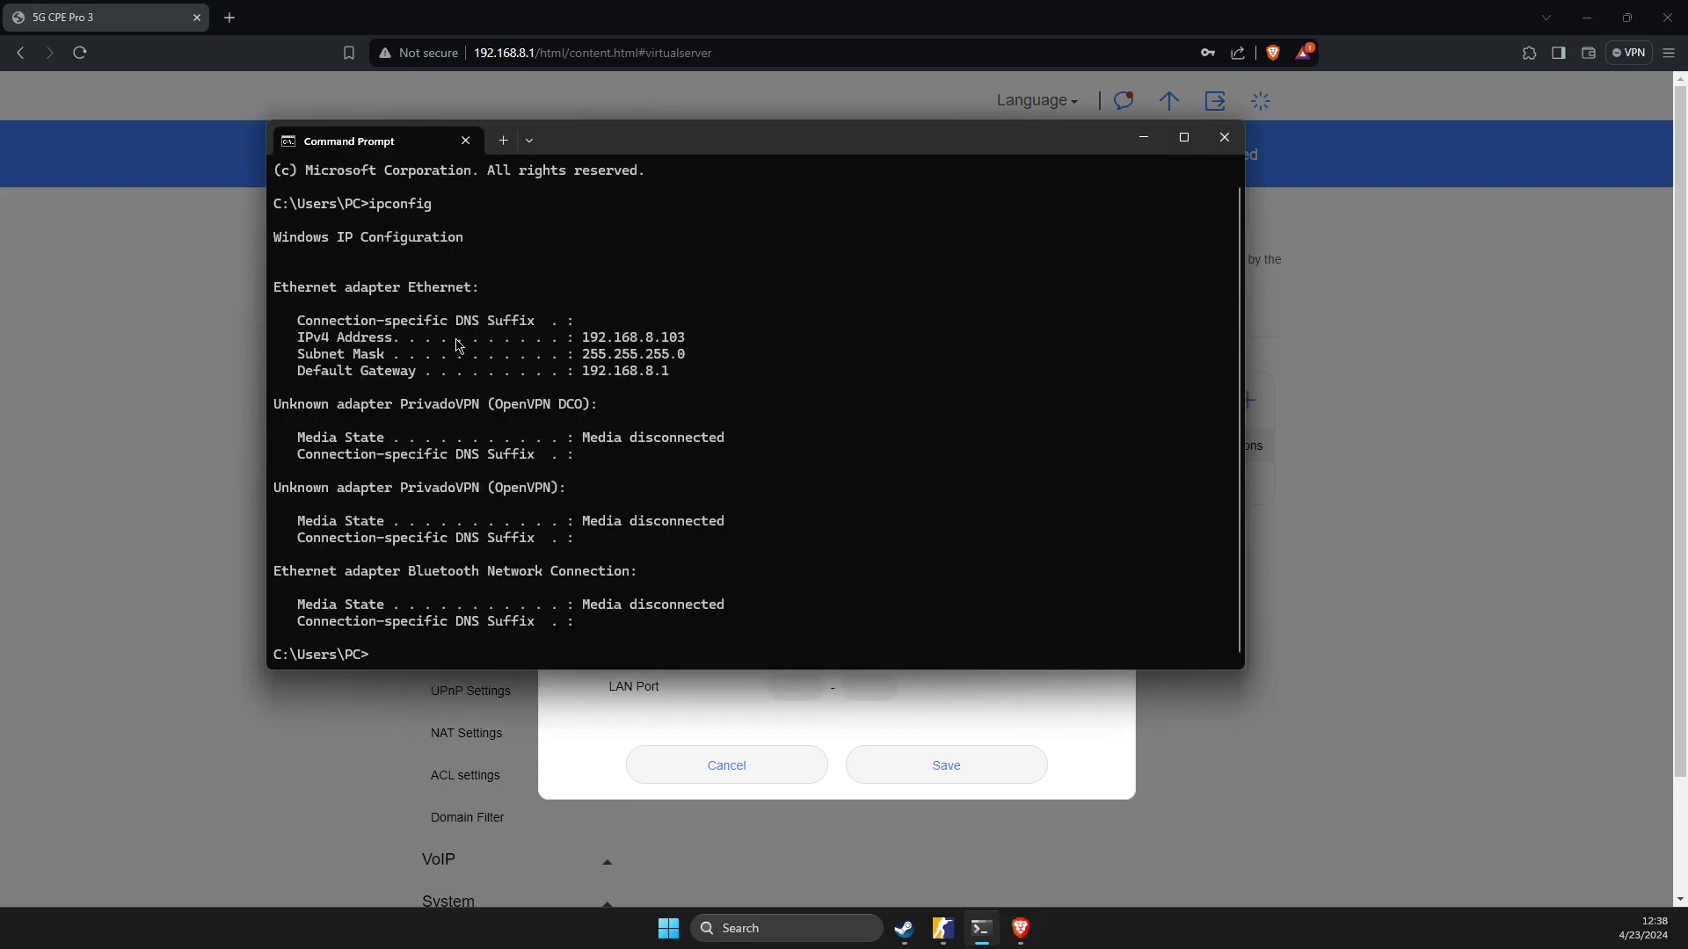
left_click(1341, 410)
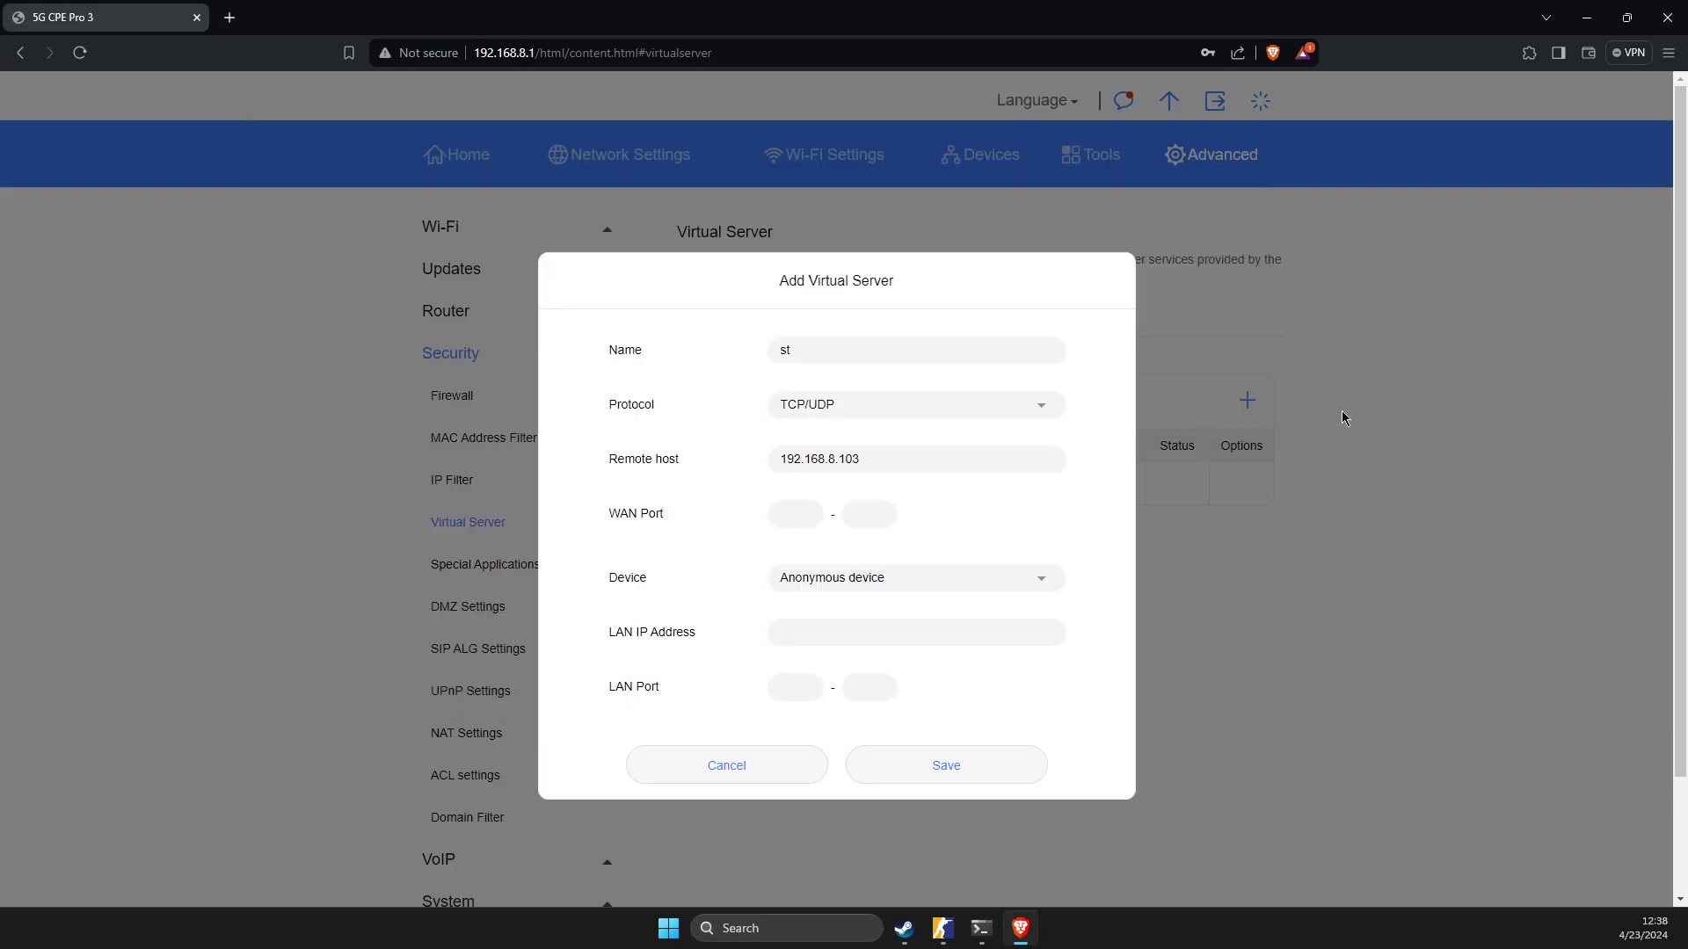
left_click(789, 518)
left_click(794, 522)
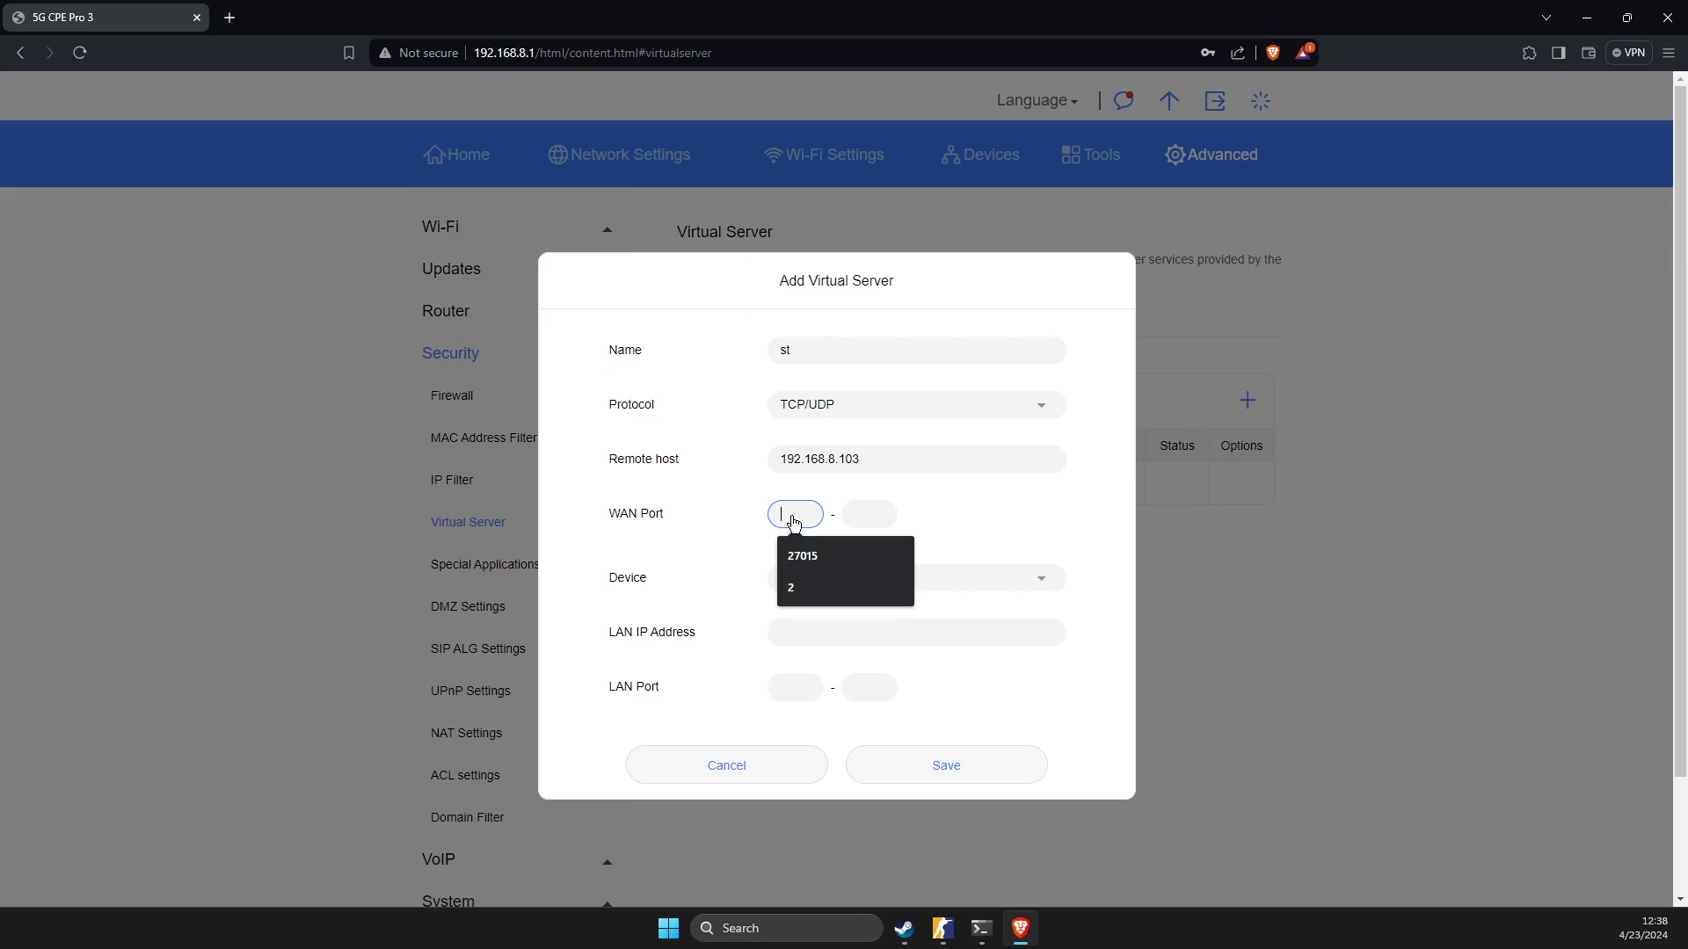
left_click(802, 556)
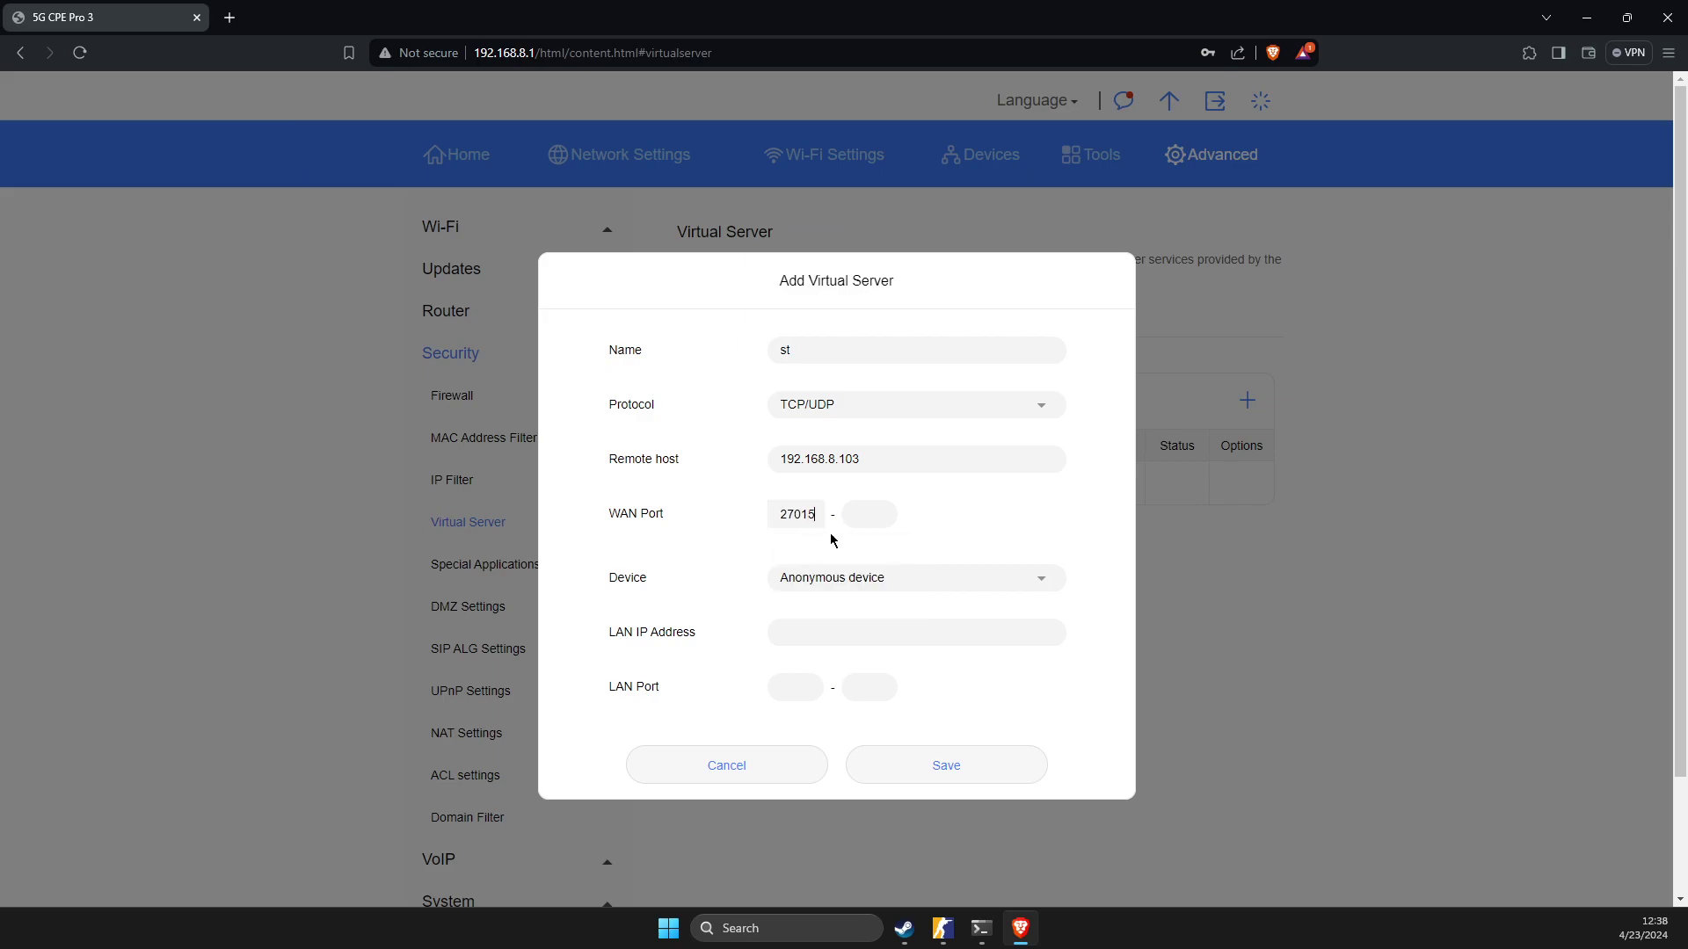
left_click(870, 519)
left_click(866, 556)
Set the virtual server's LAN IP address to 192.168.8.103, checking it against the IPv4 address in the ipconfig output.
left_click(820, 624)
left_click(824, 629)
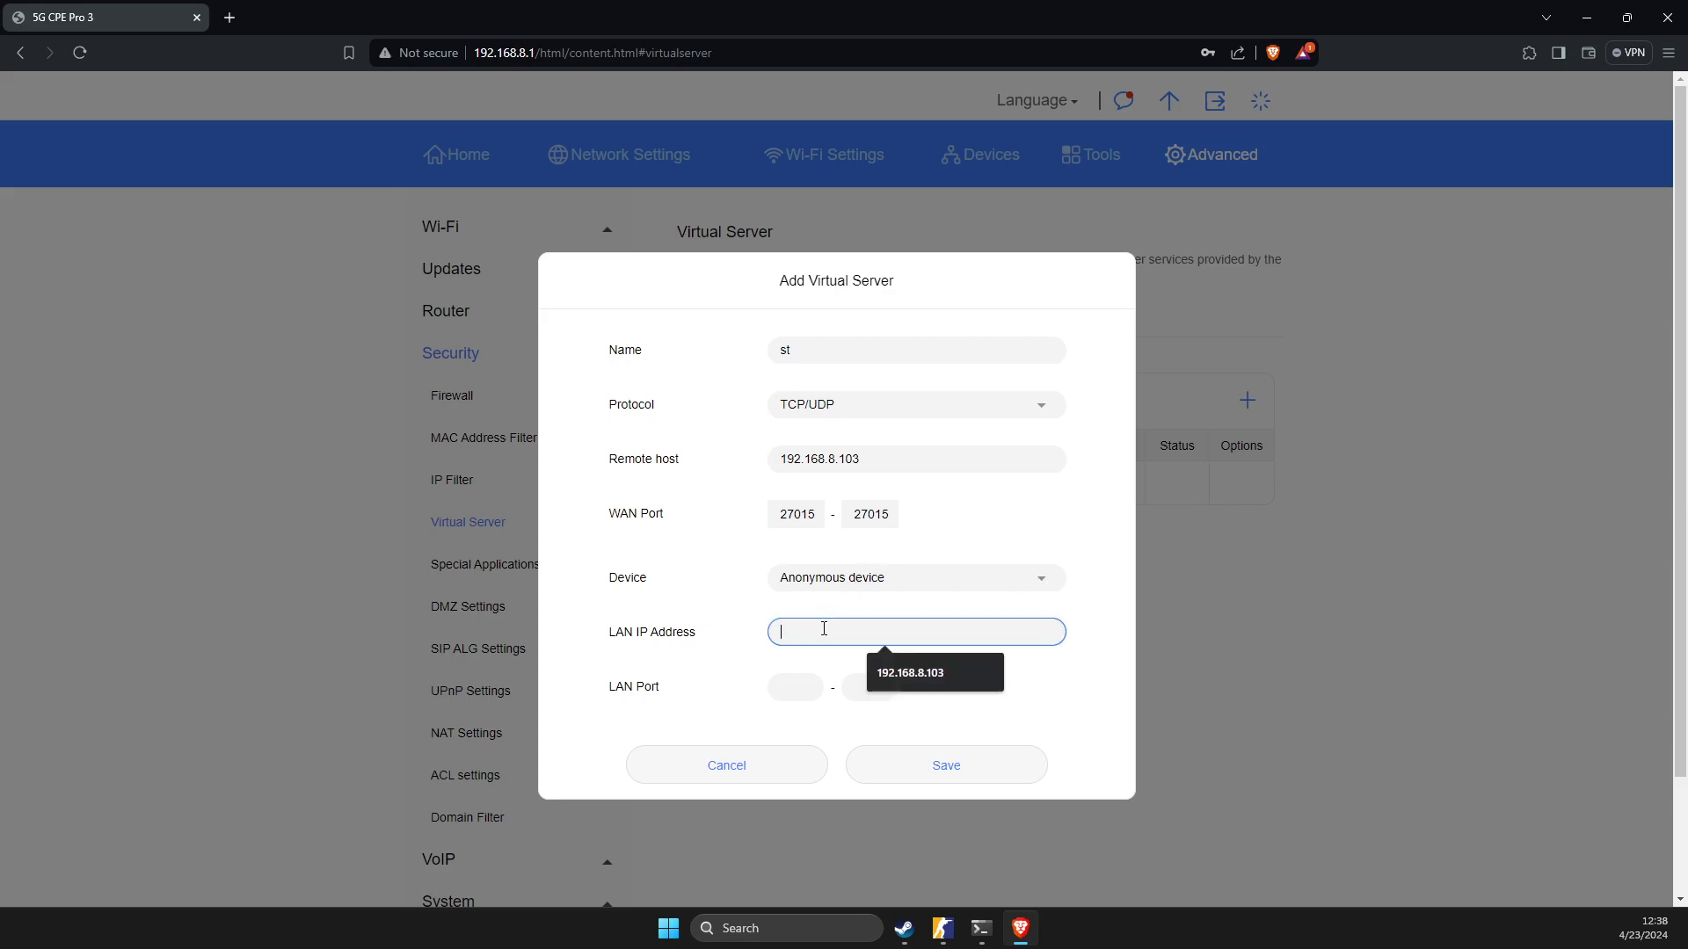
left_click(898, 680)
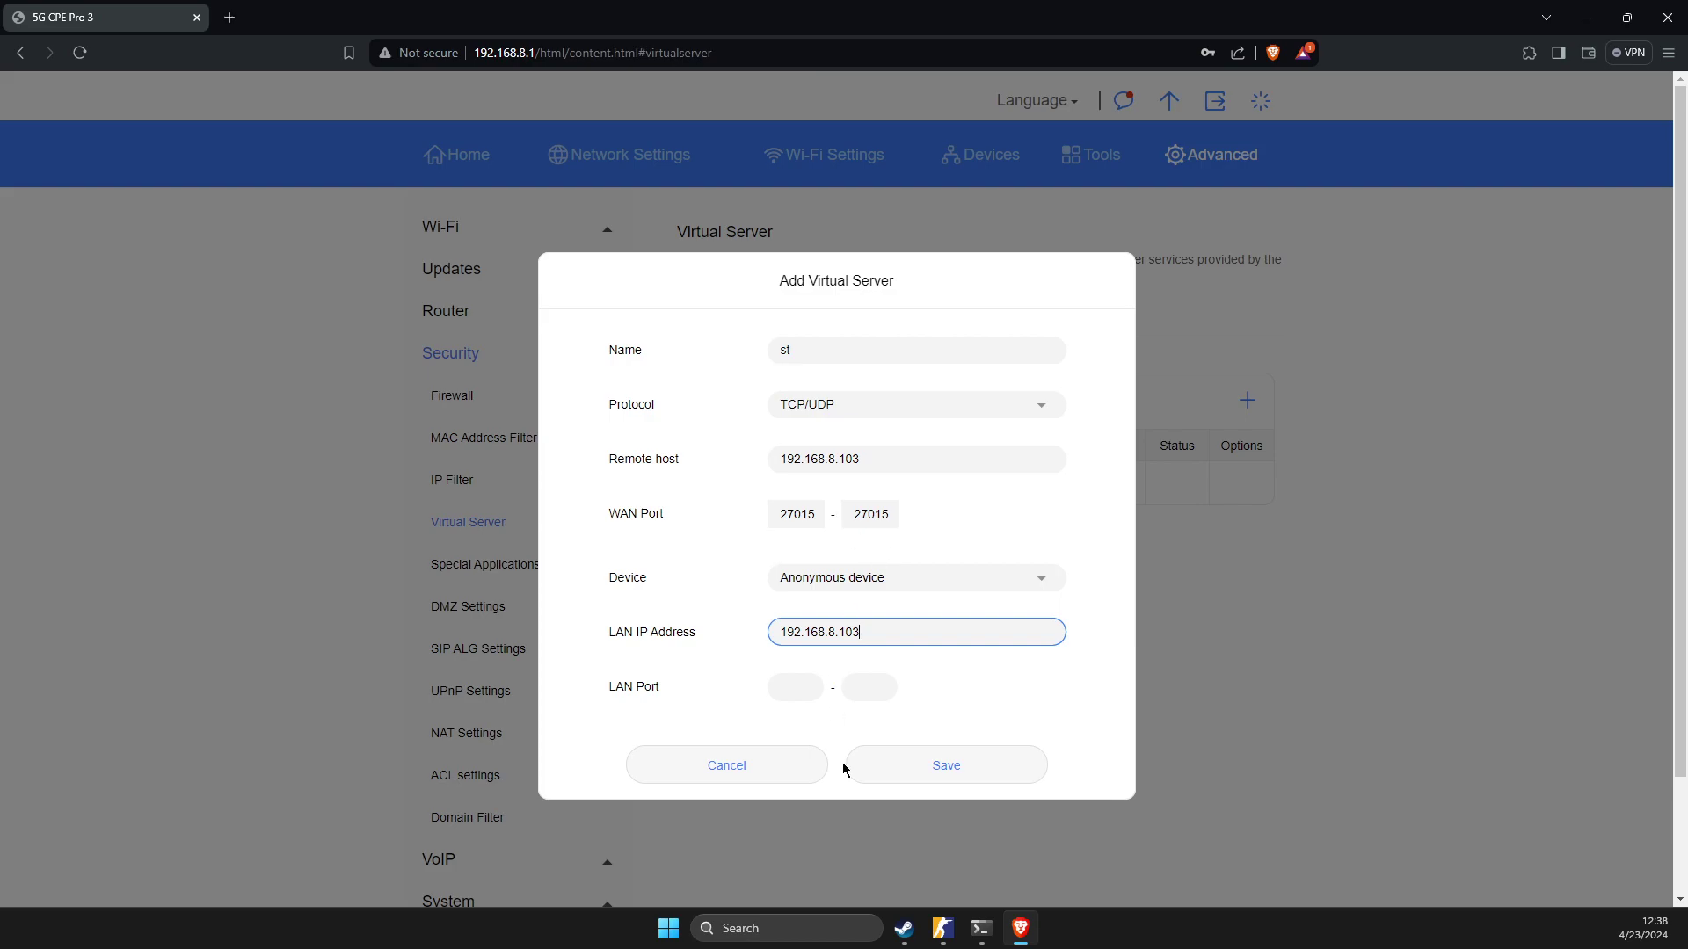
left_click(982, 928)
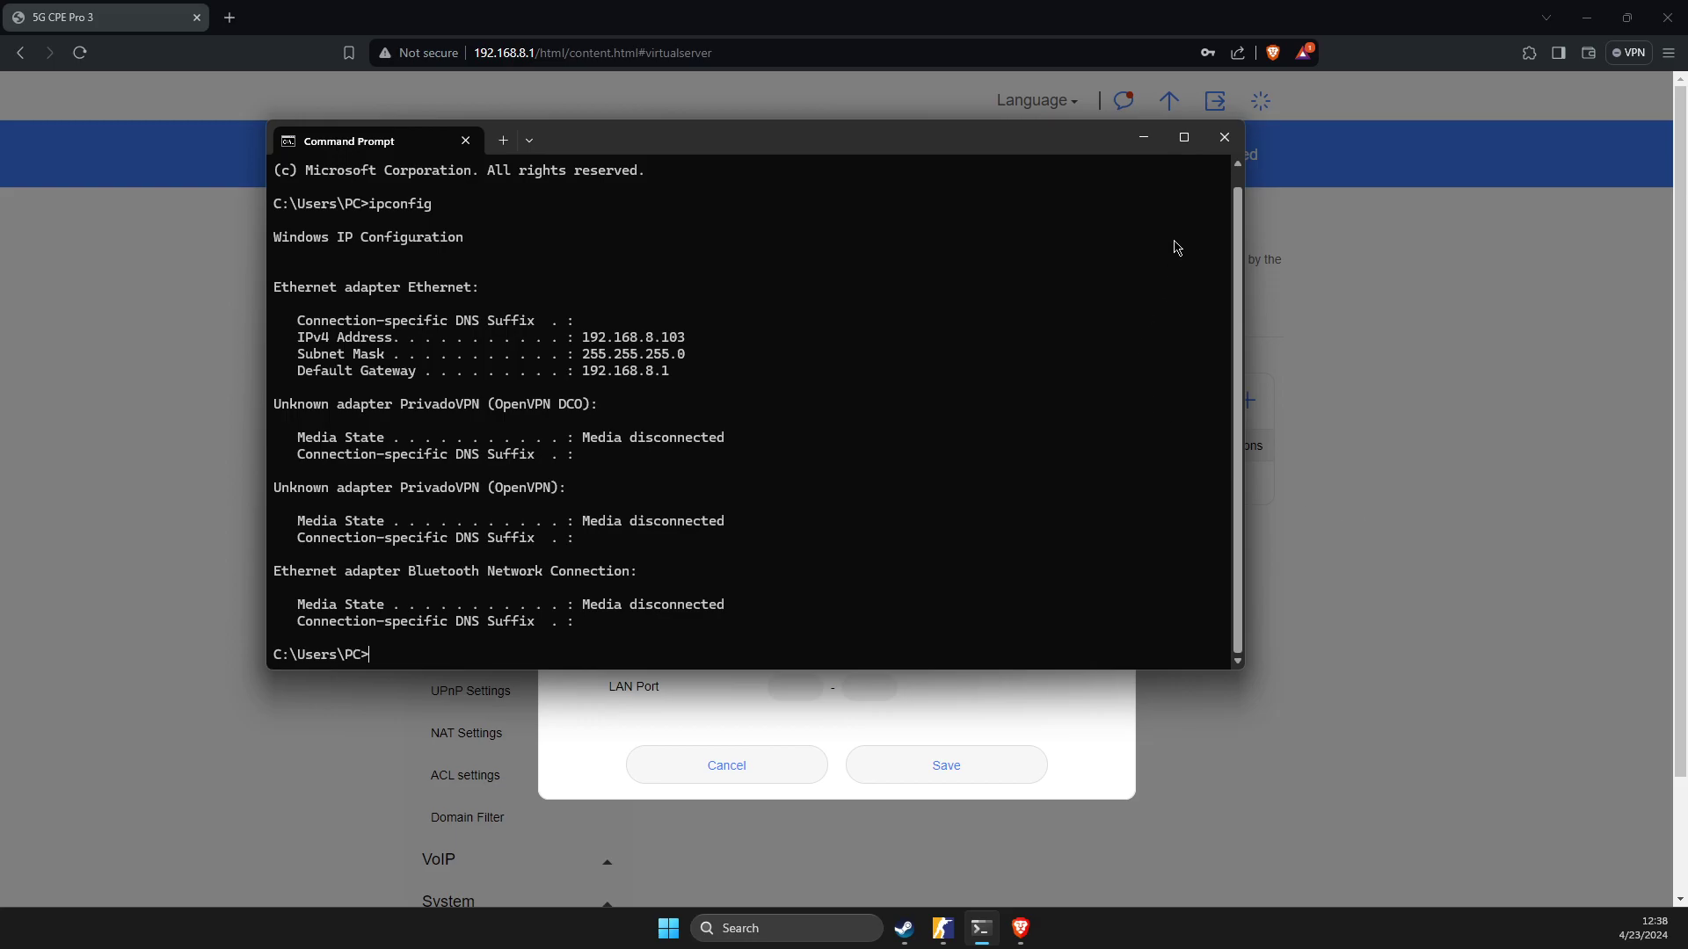
left_click(1143, 137)
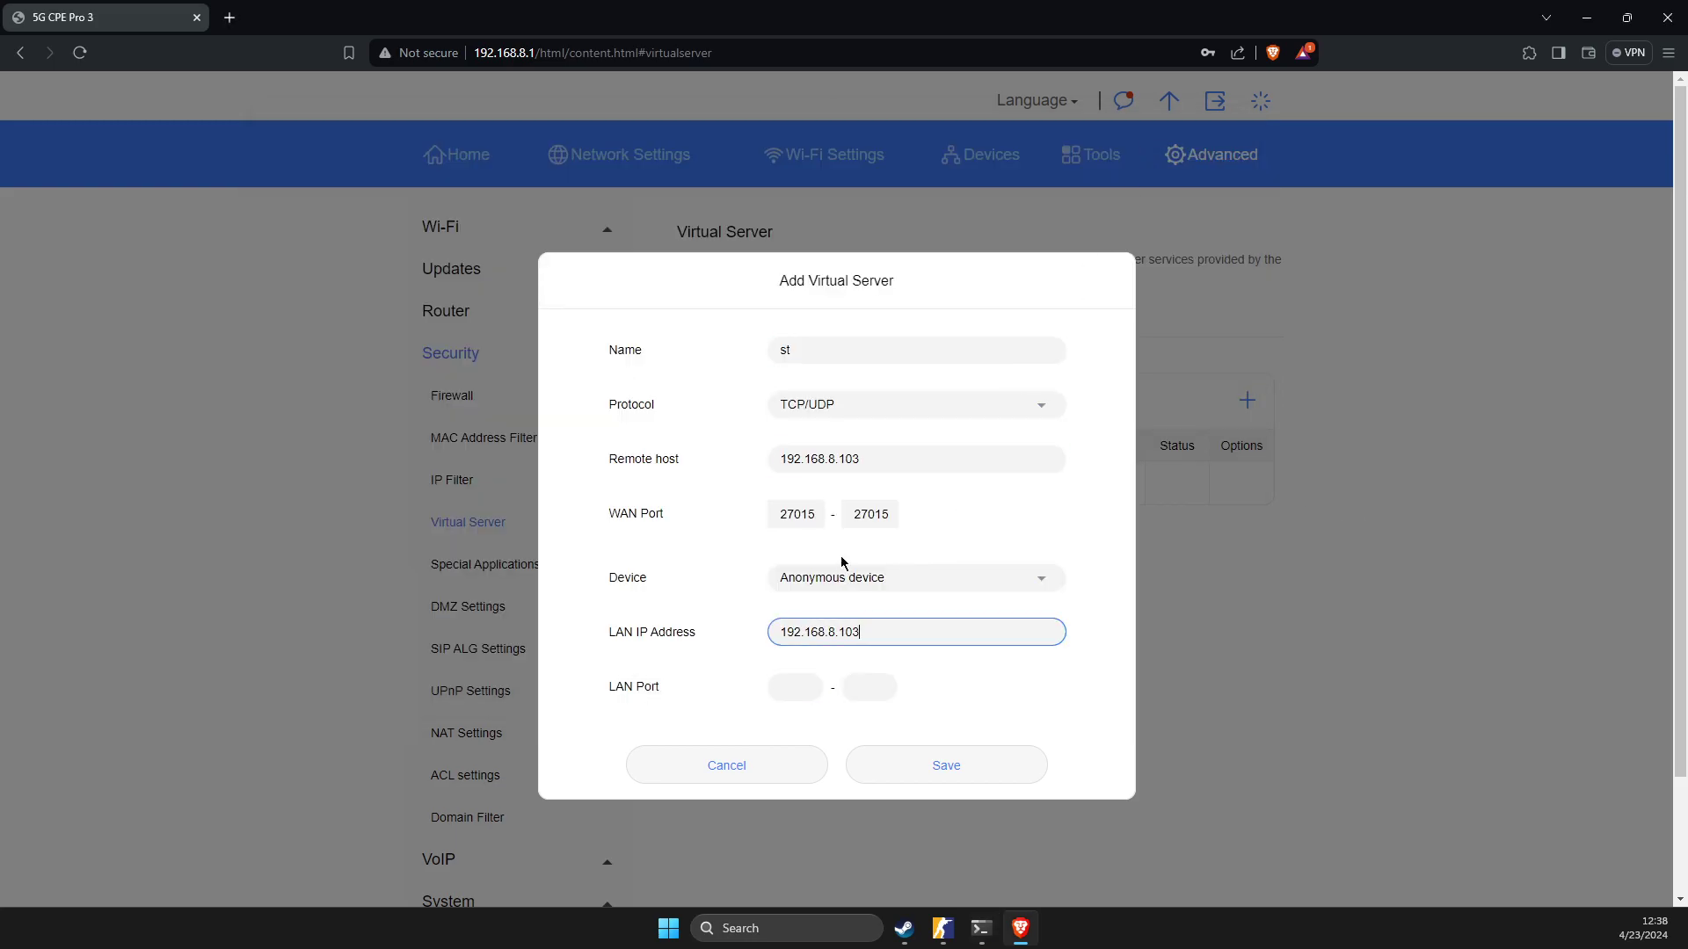
left_click(793, 694)
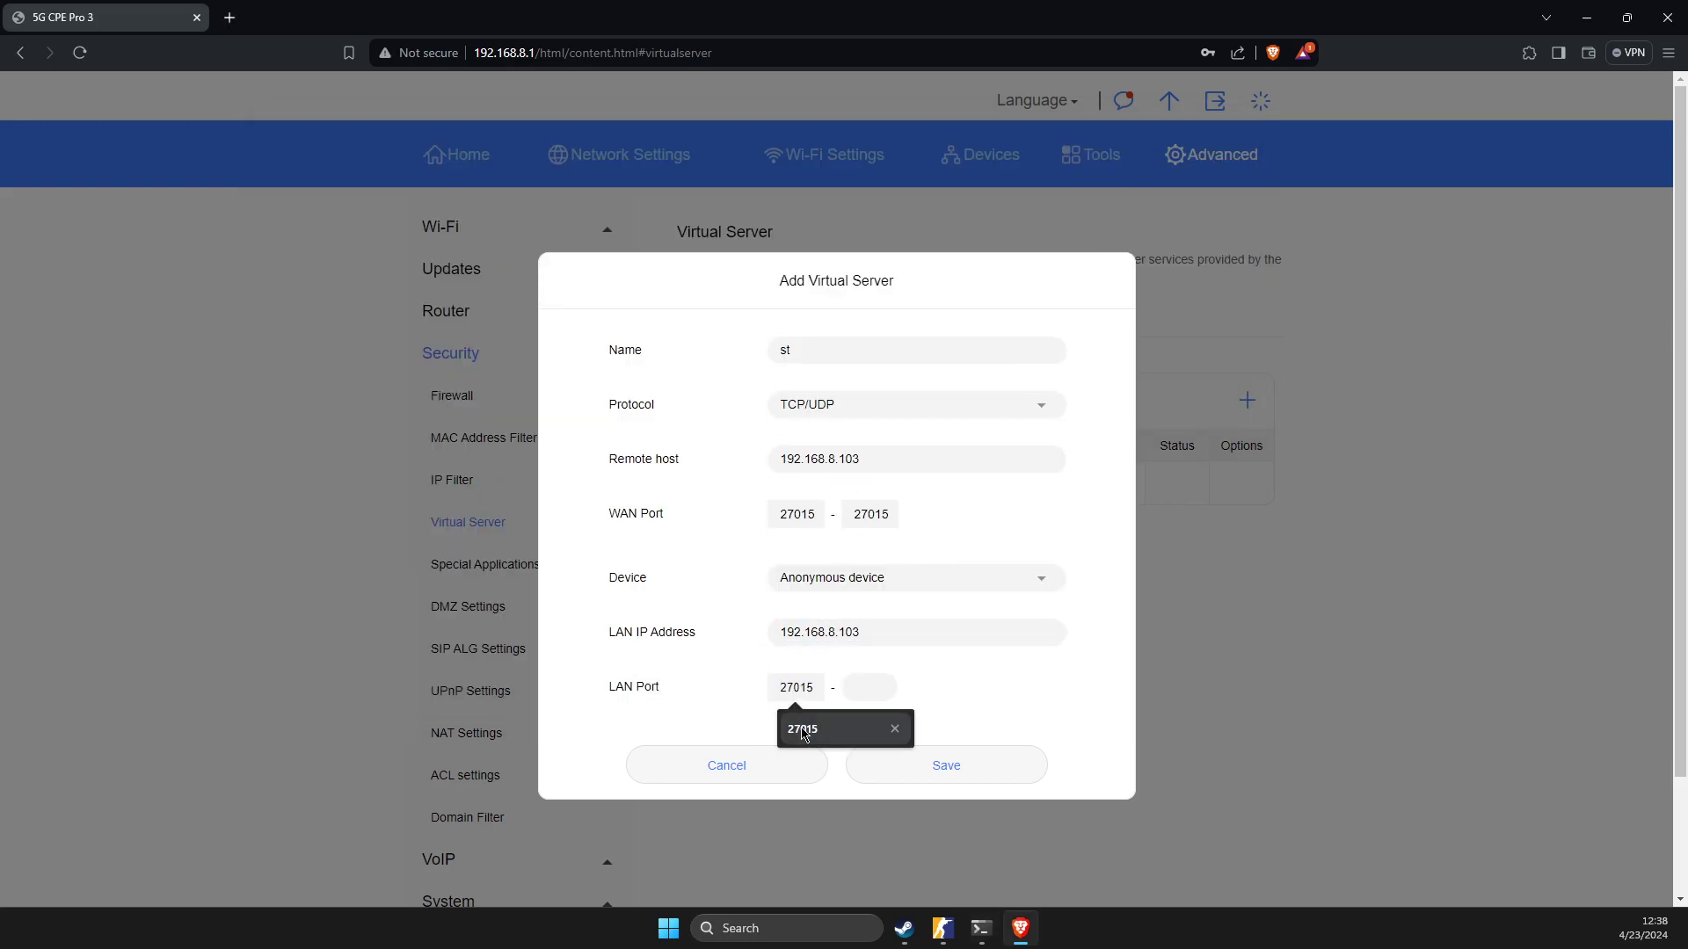
left_click(800, 726)
left_click(933, 767)
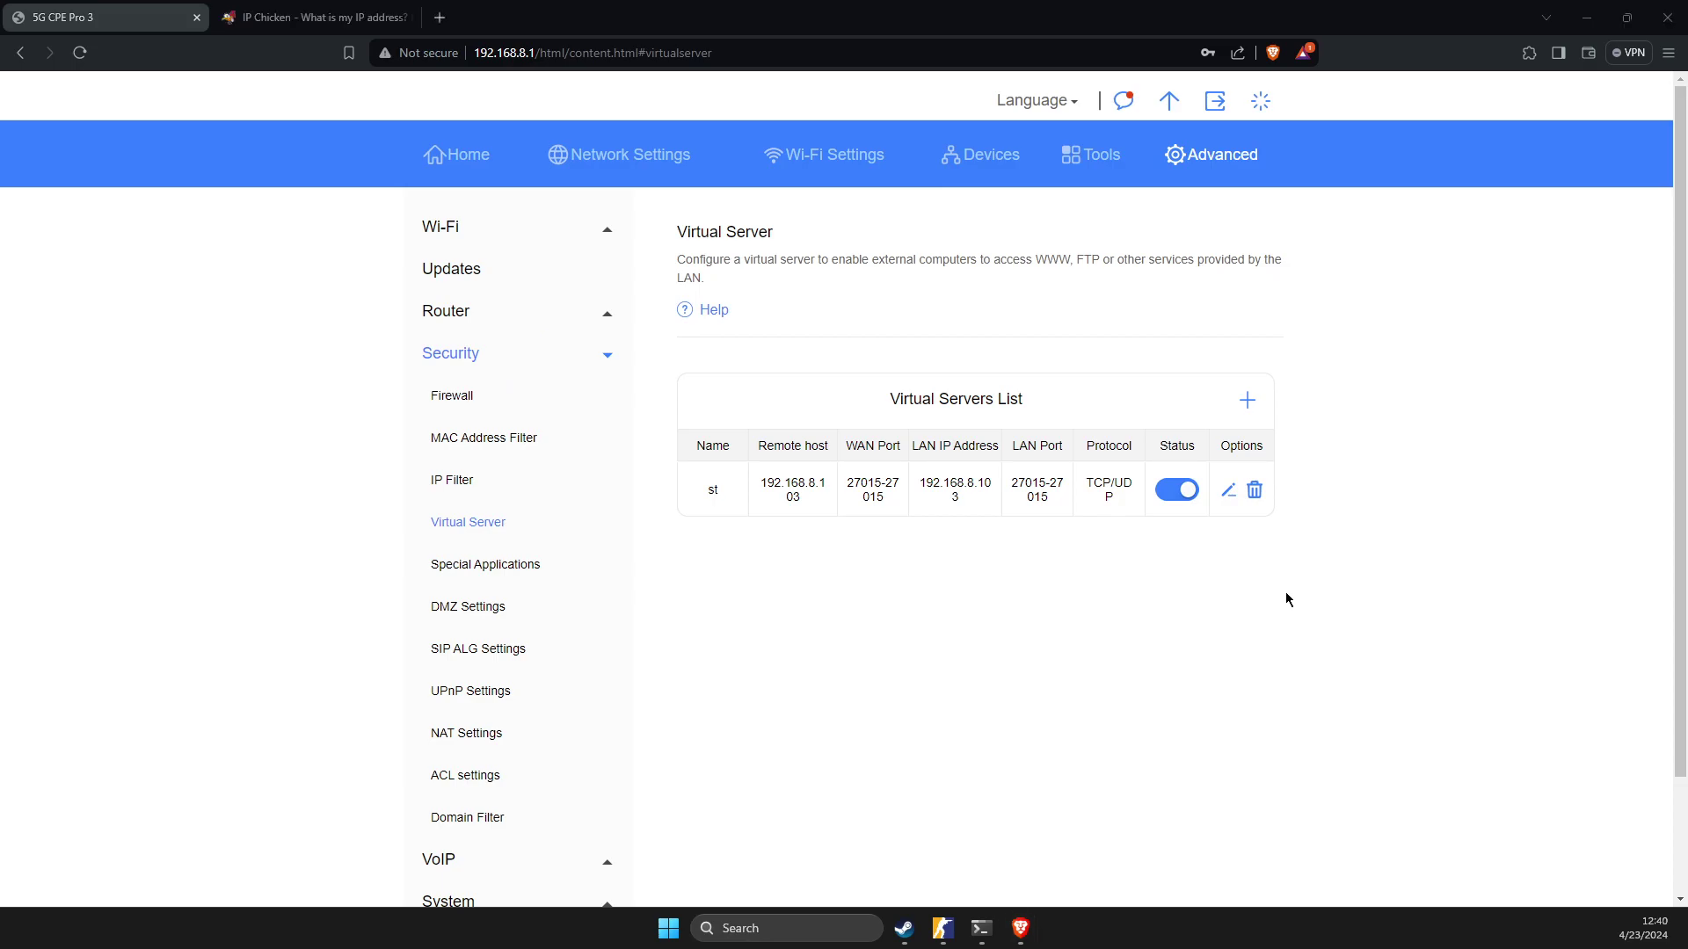
Reopen the IP Chicken site from the Google results for ipchicken and select the current public IP address.
left_click(264, 18)
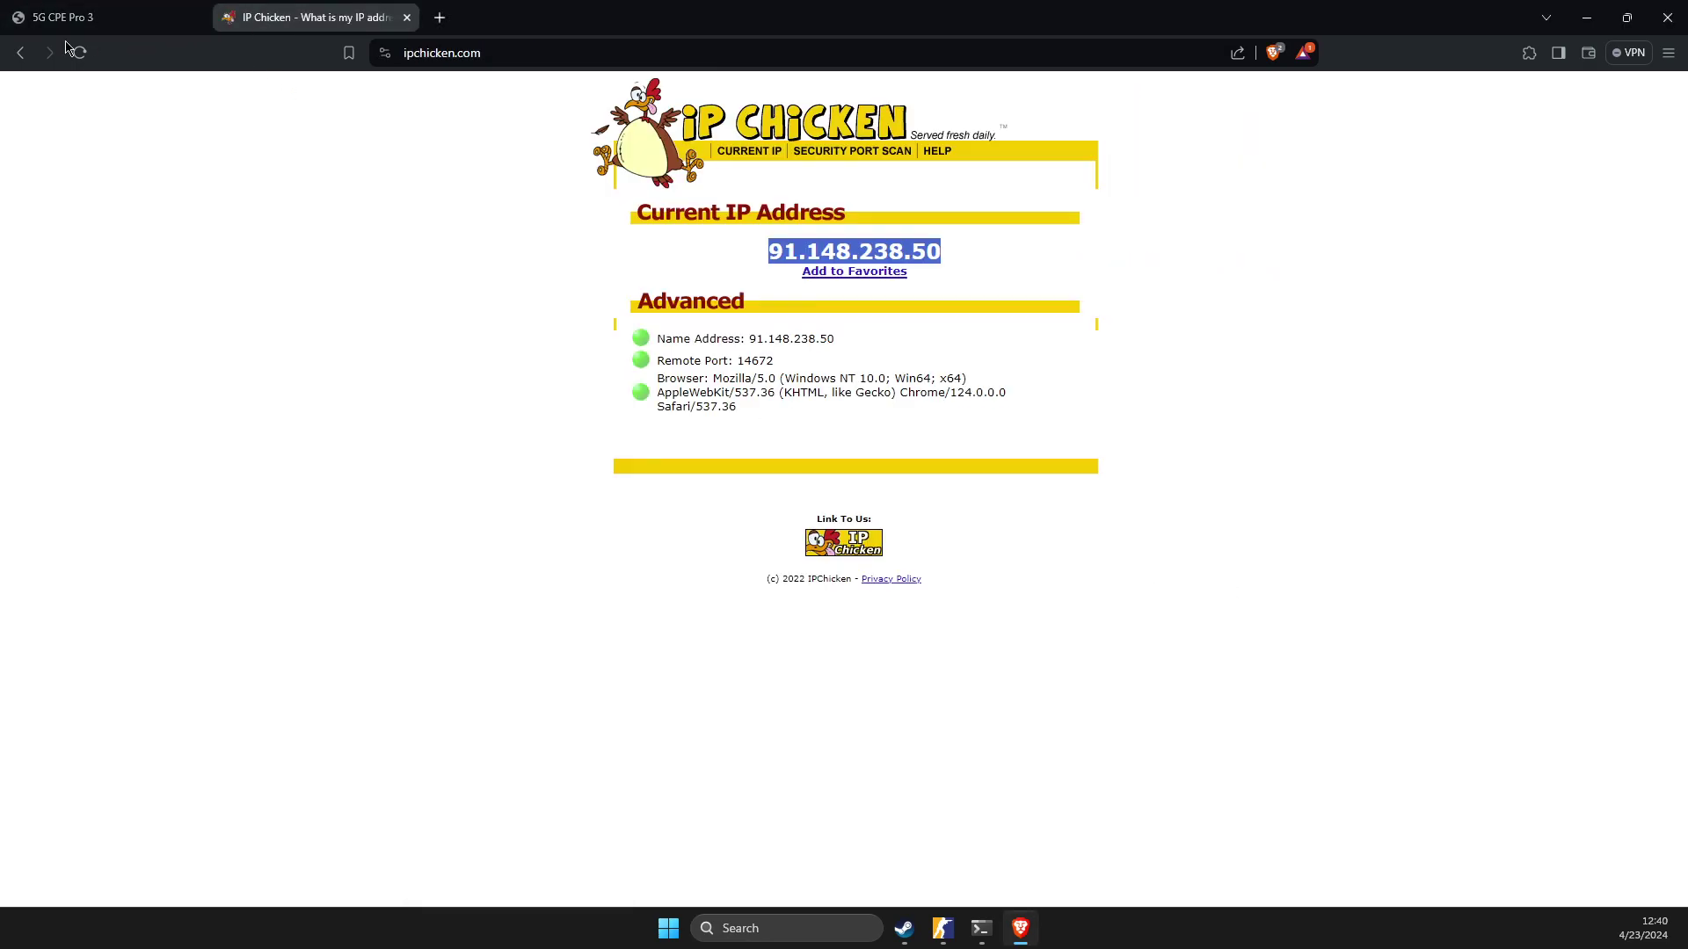
left_click(21, 53)
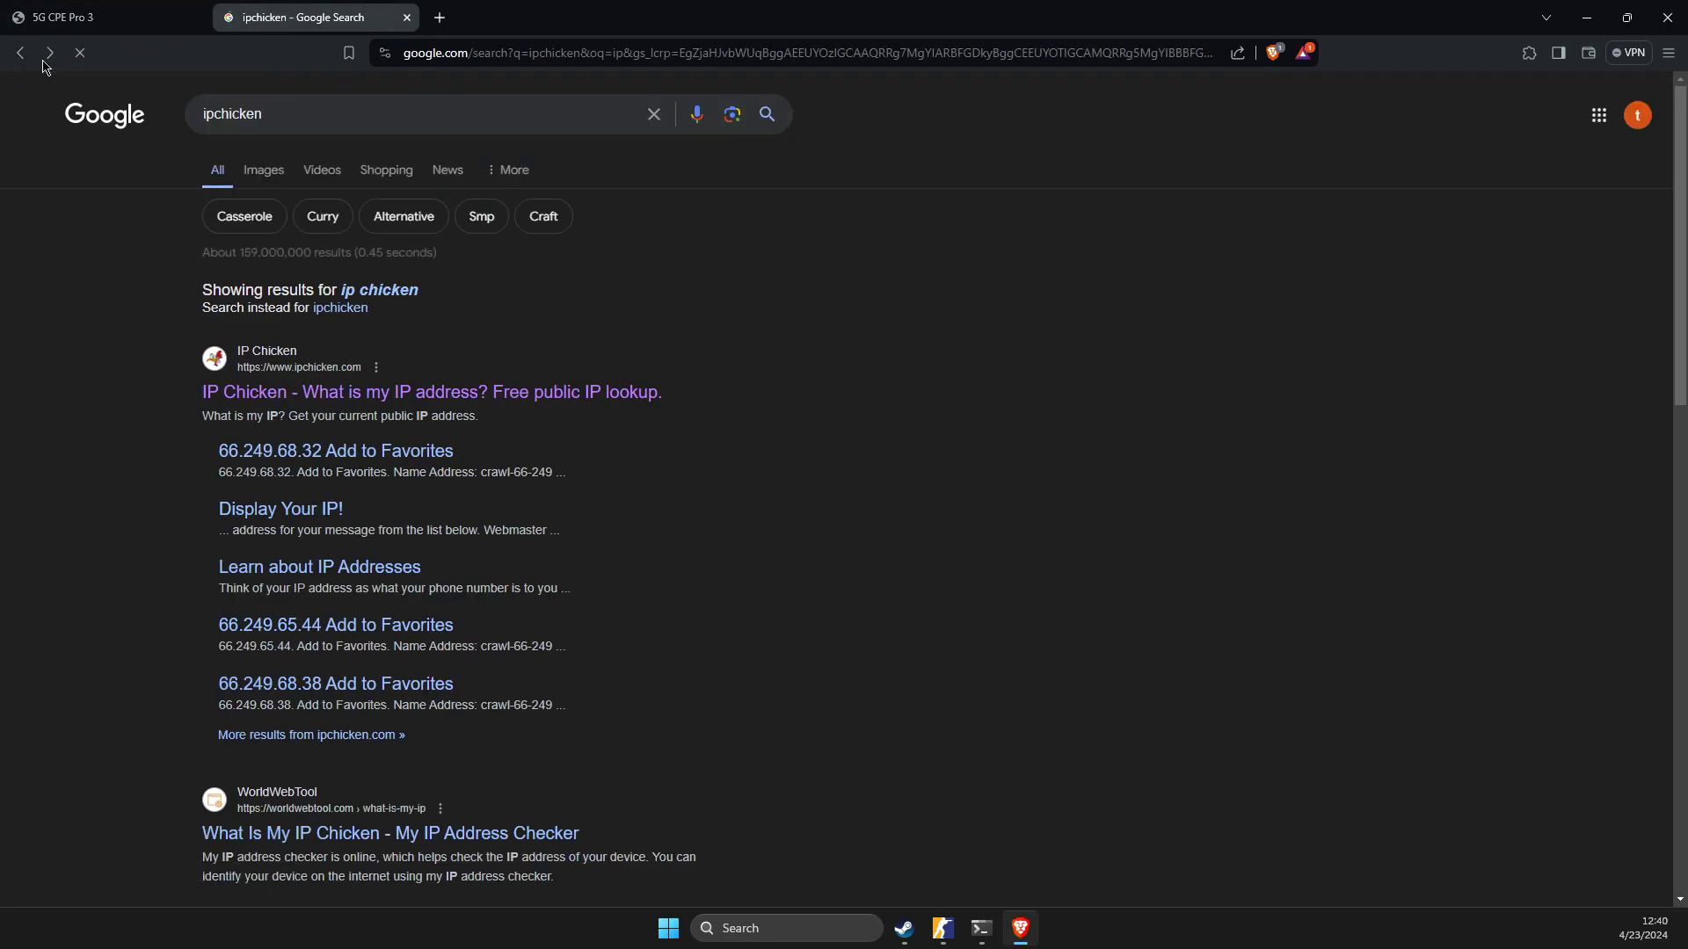
left_click(292, 395)
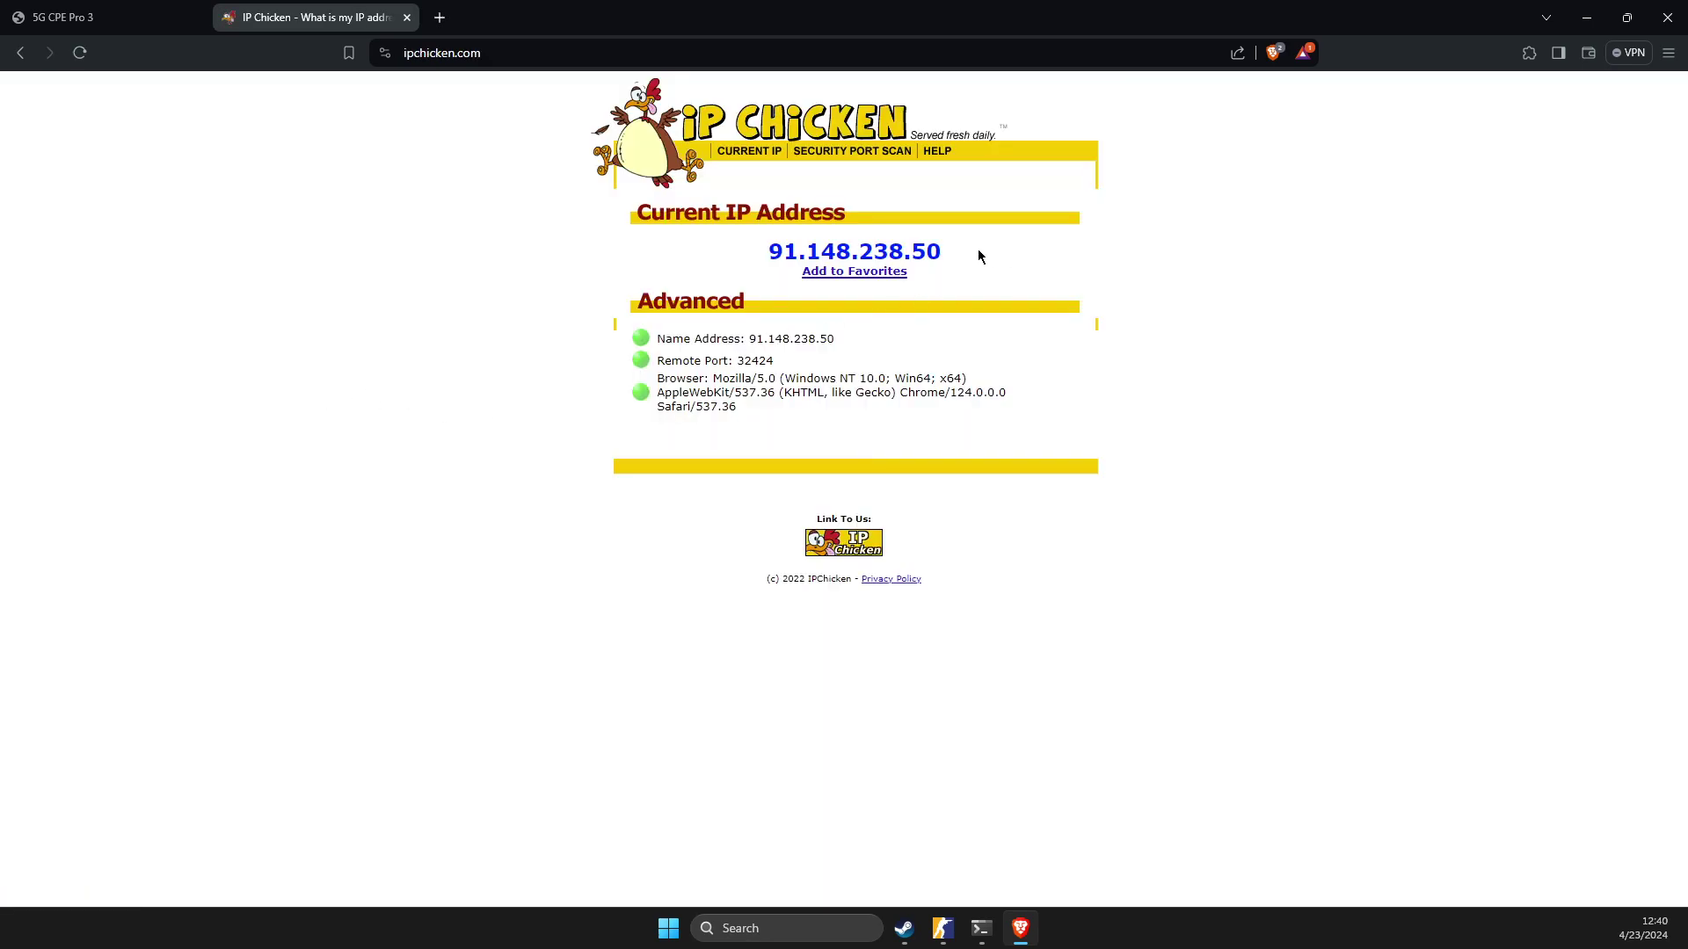
left_click_drag(945, 255, 771, 250)
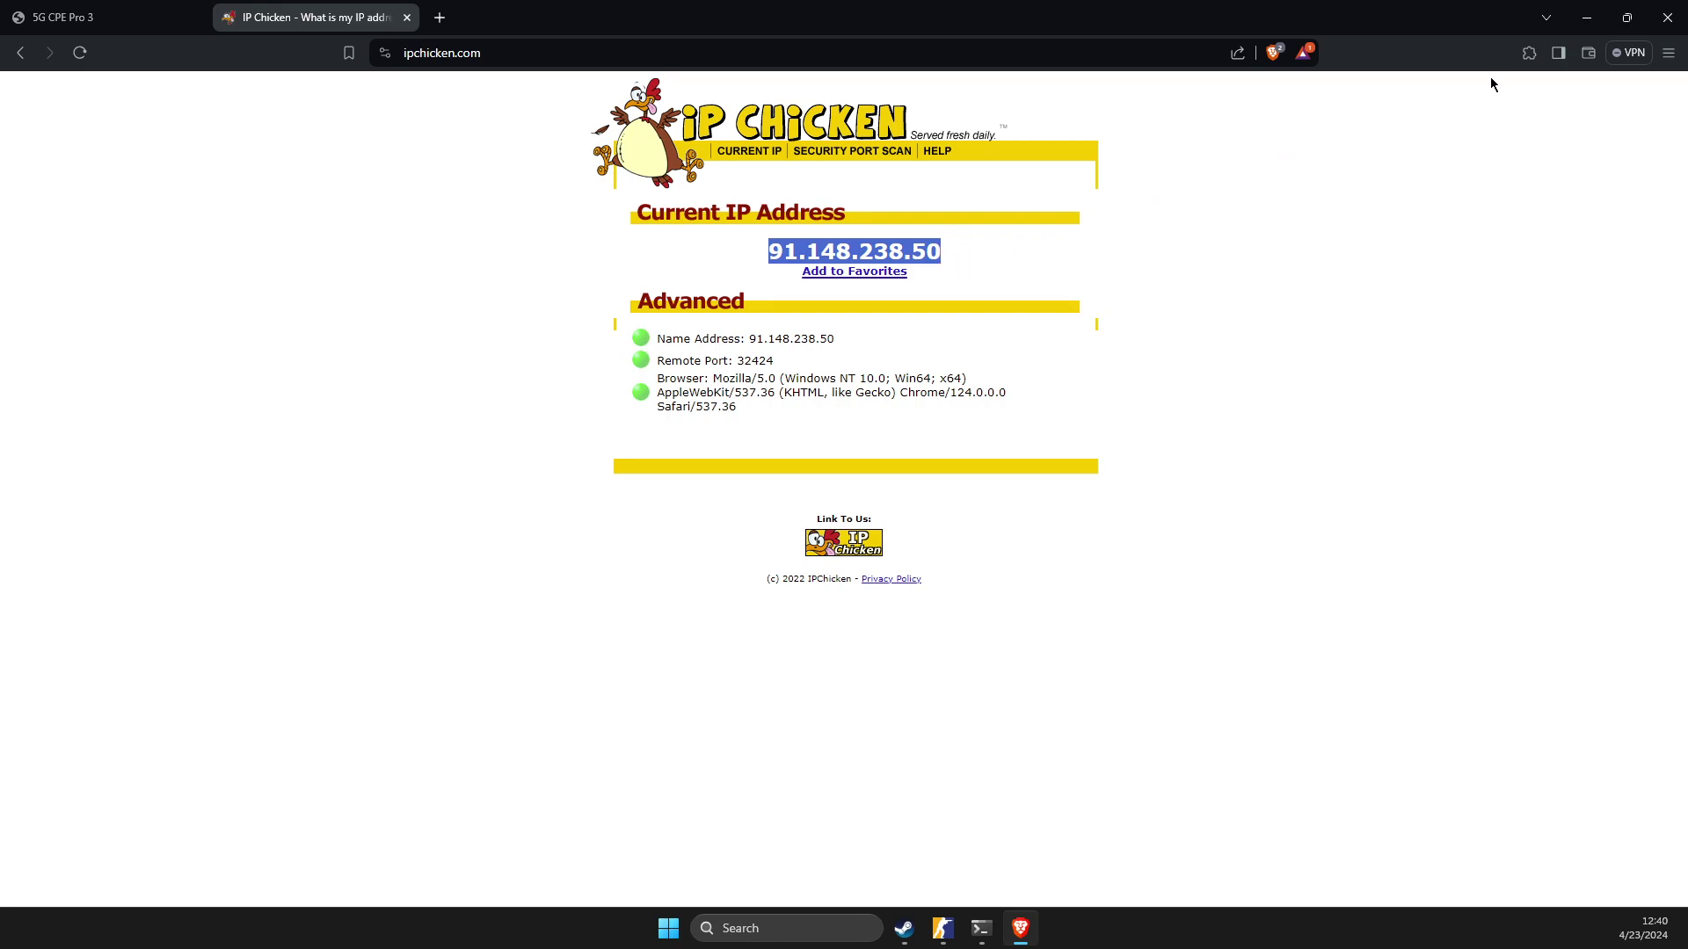
Minimize the browser, switch to Counter-Strike 2 and leave the running match for the main menu.
left_click(1588, 18)
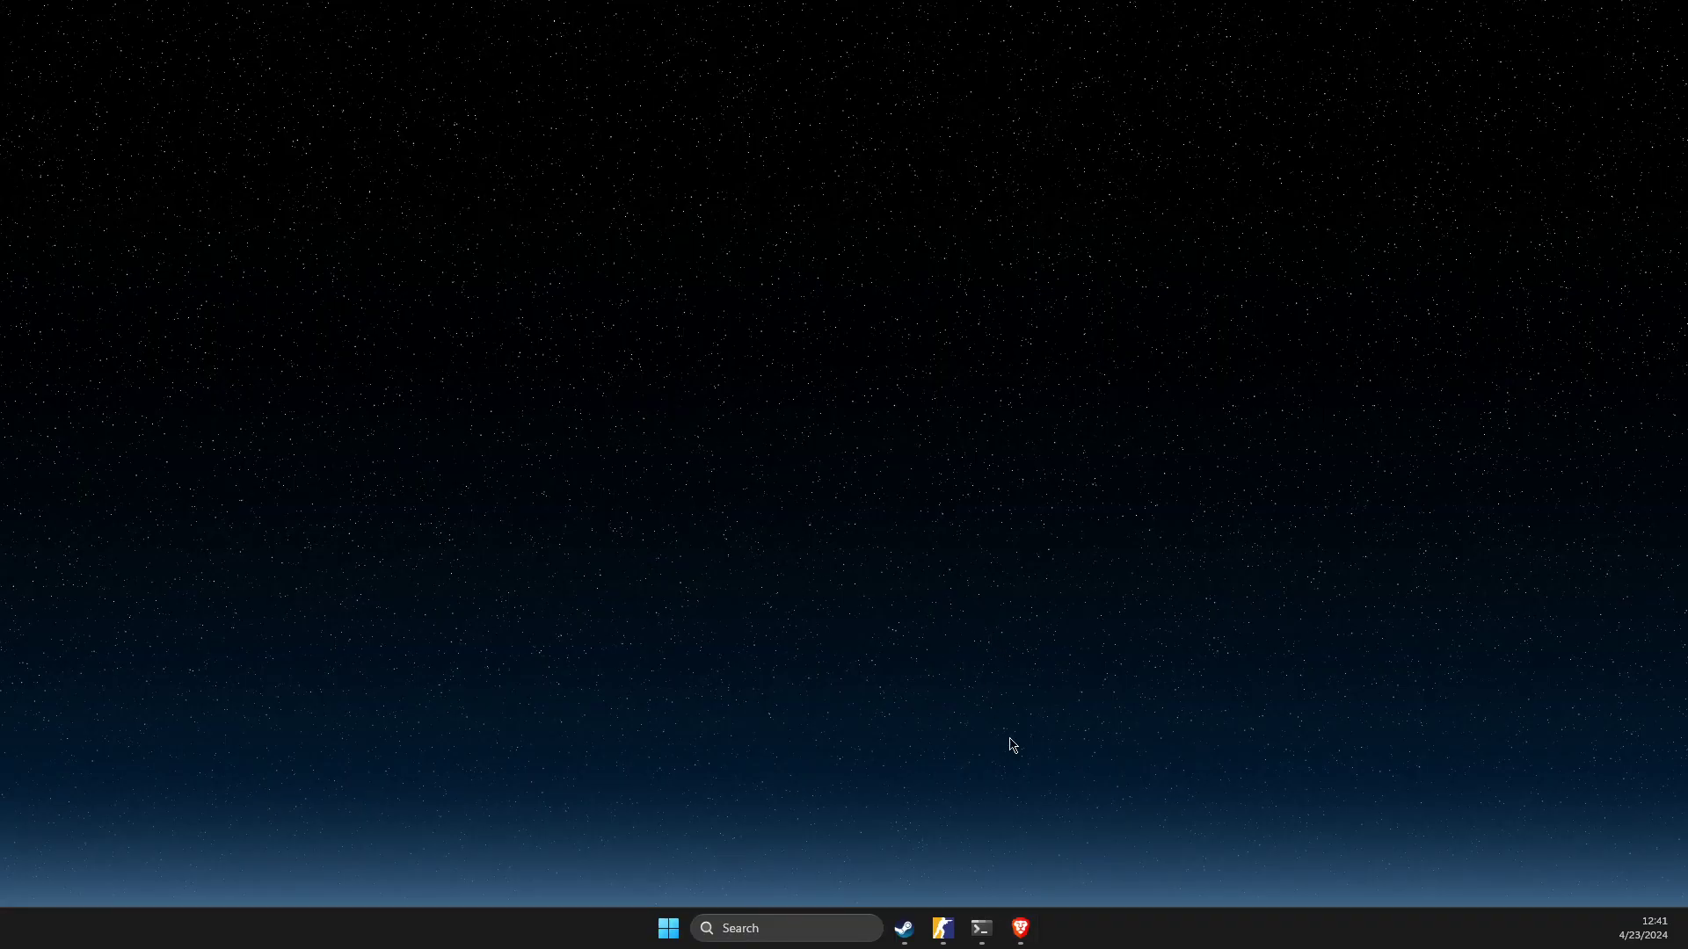
left_click(956, 947)
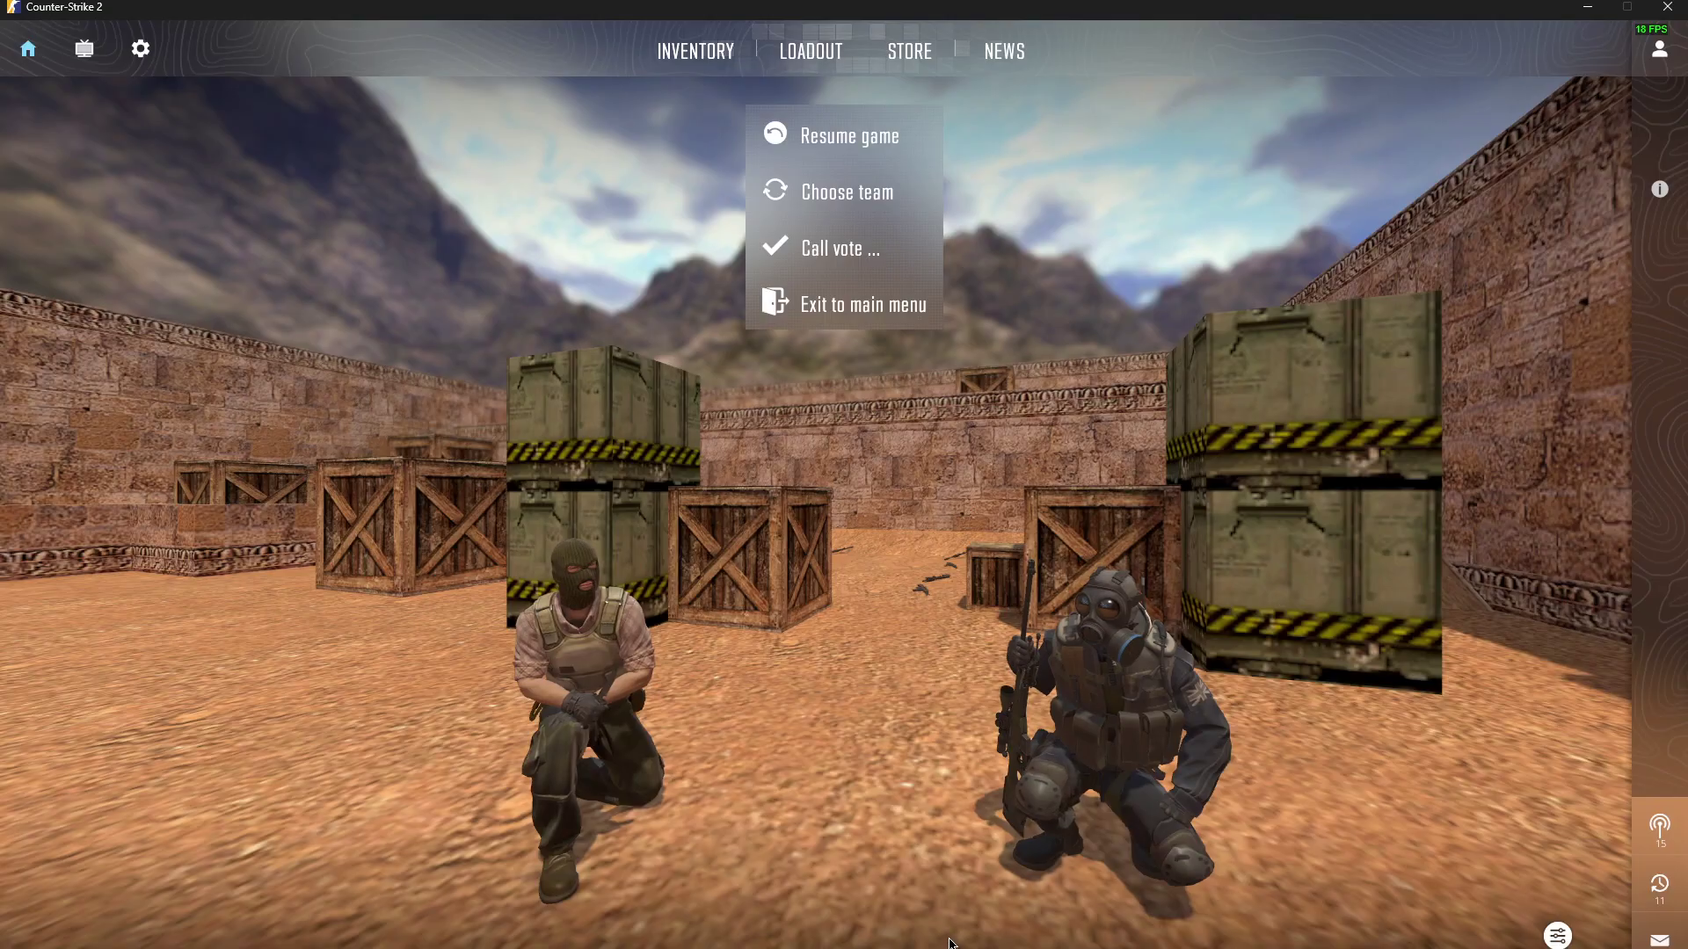
left_click(824, 142)
key("Escape")
left_click(857, 304)
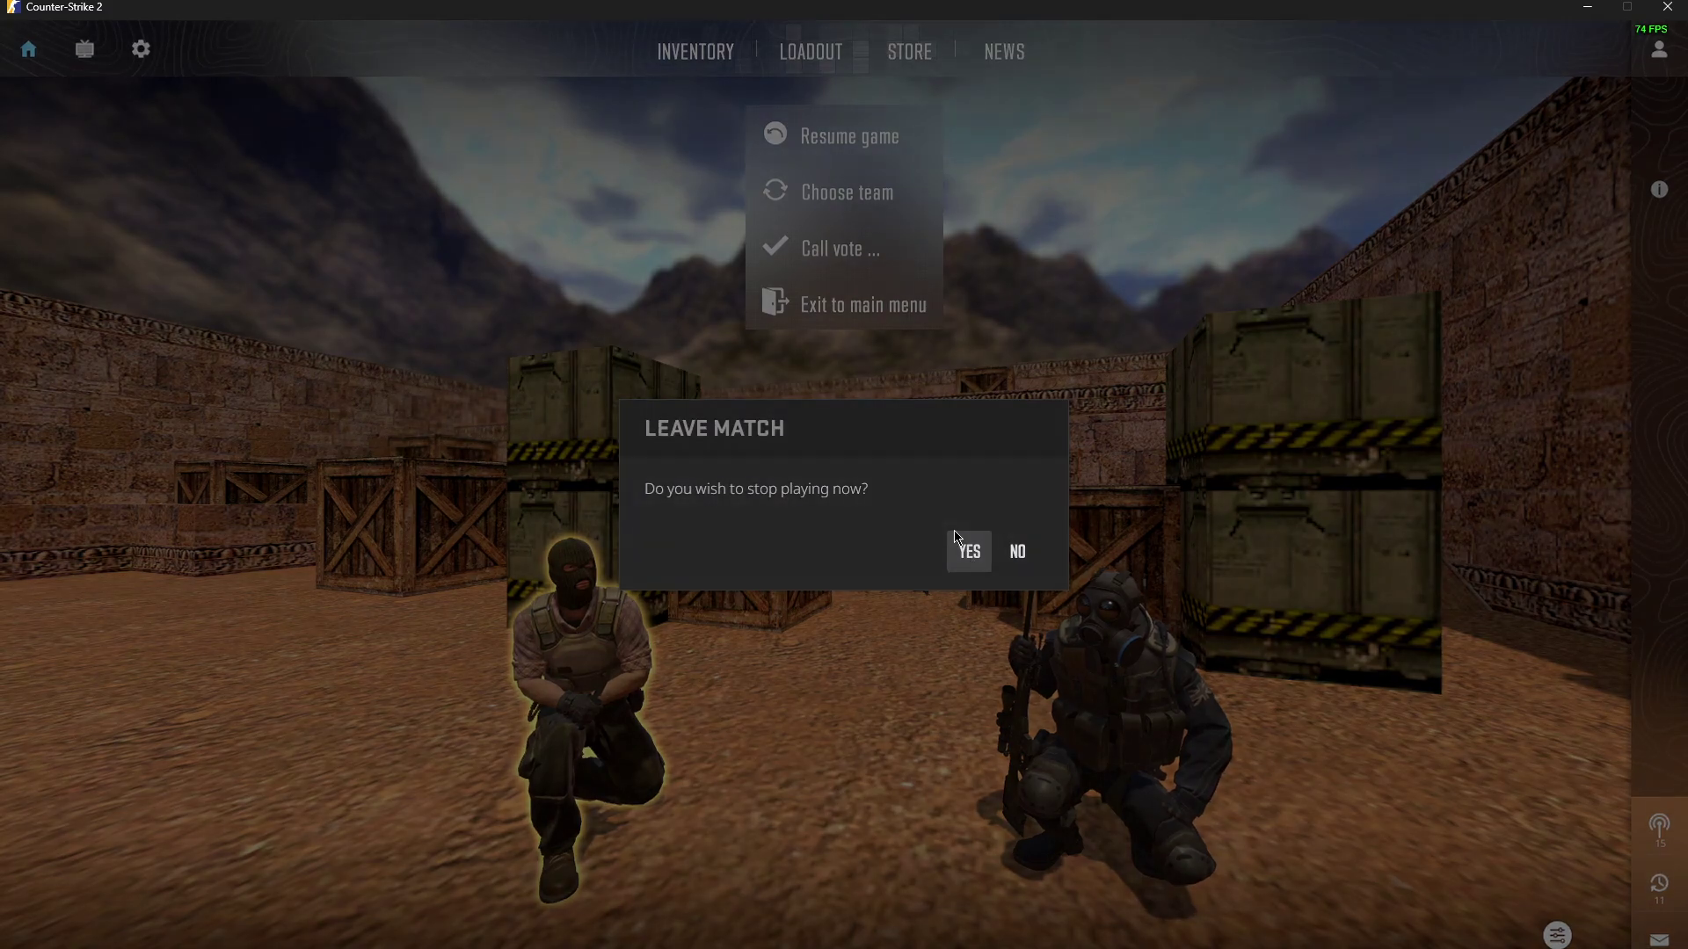
left_click(955, 537)
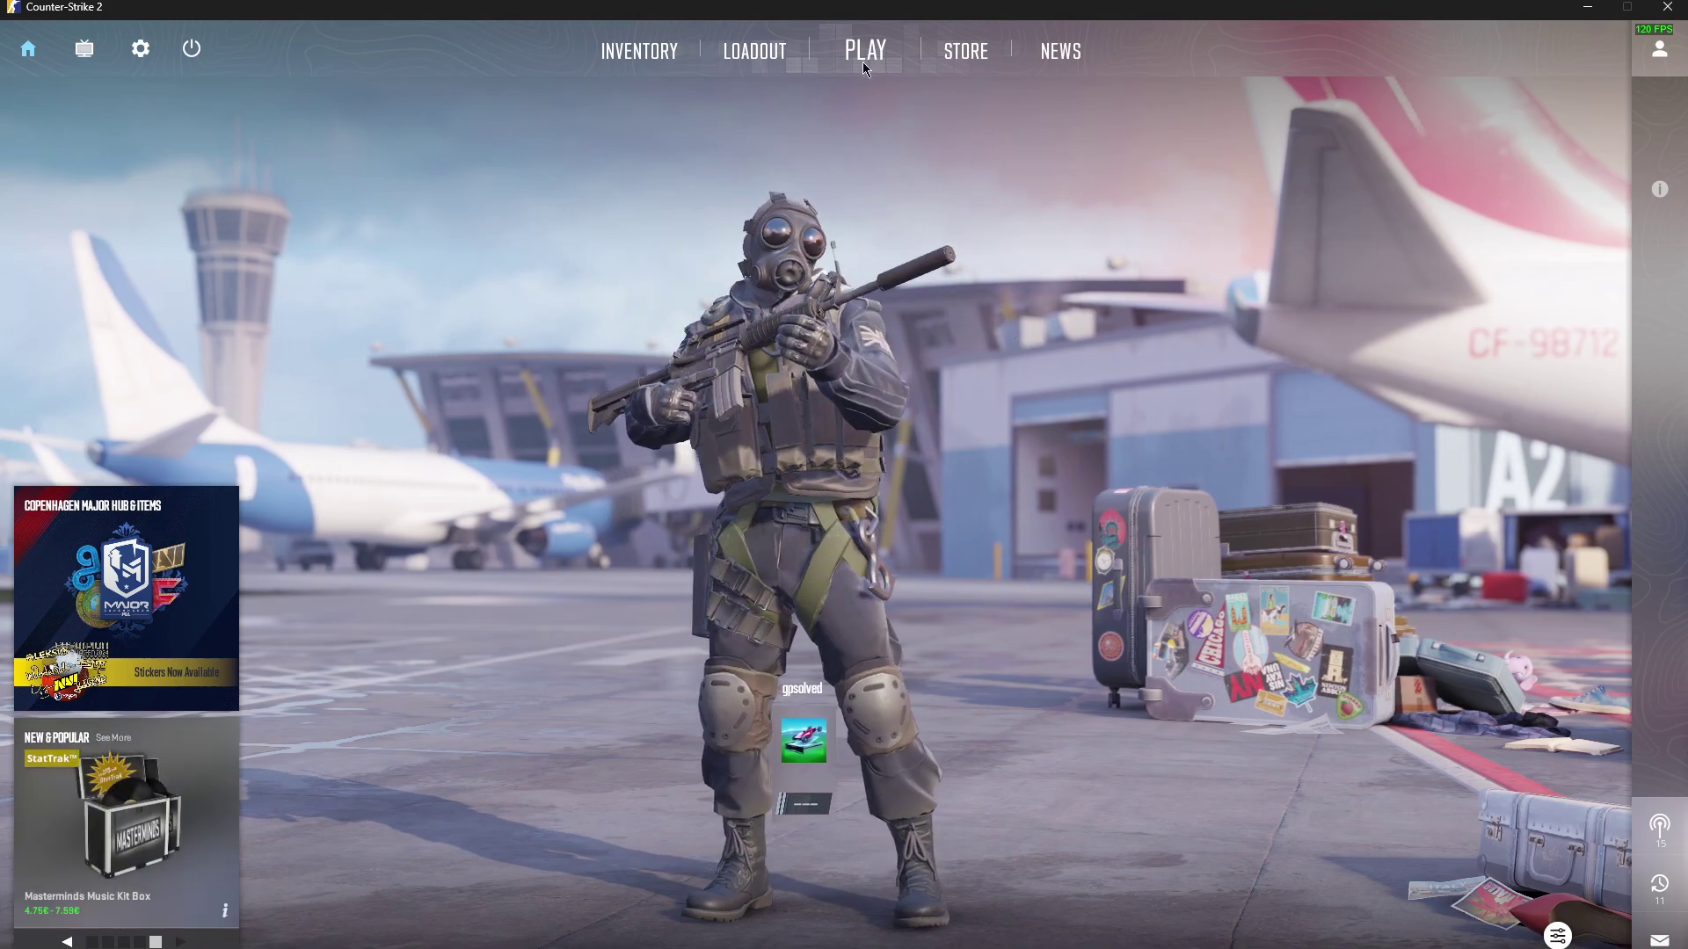
Check the Enable Developer Console option and the Toggle Console key binding in the game settings.
left_click(139, 50)
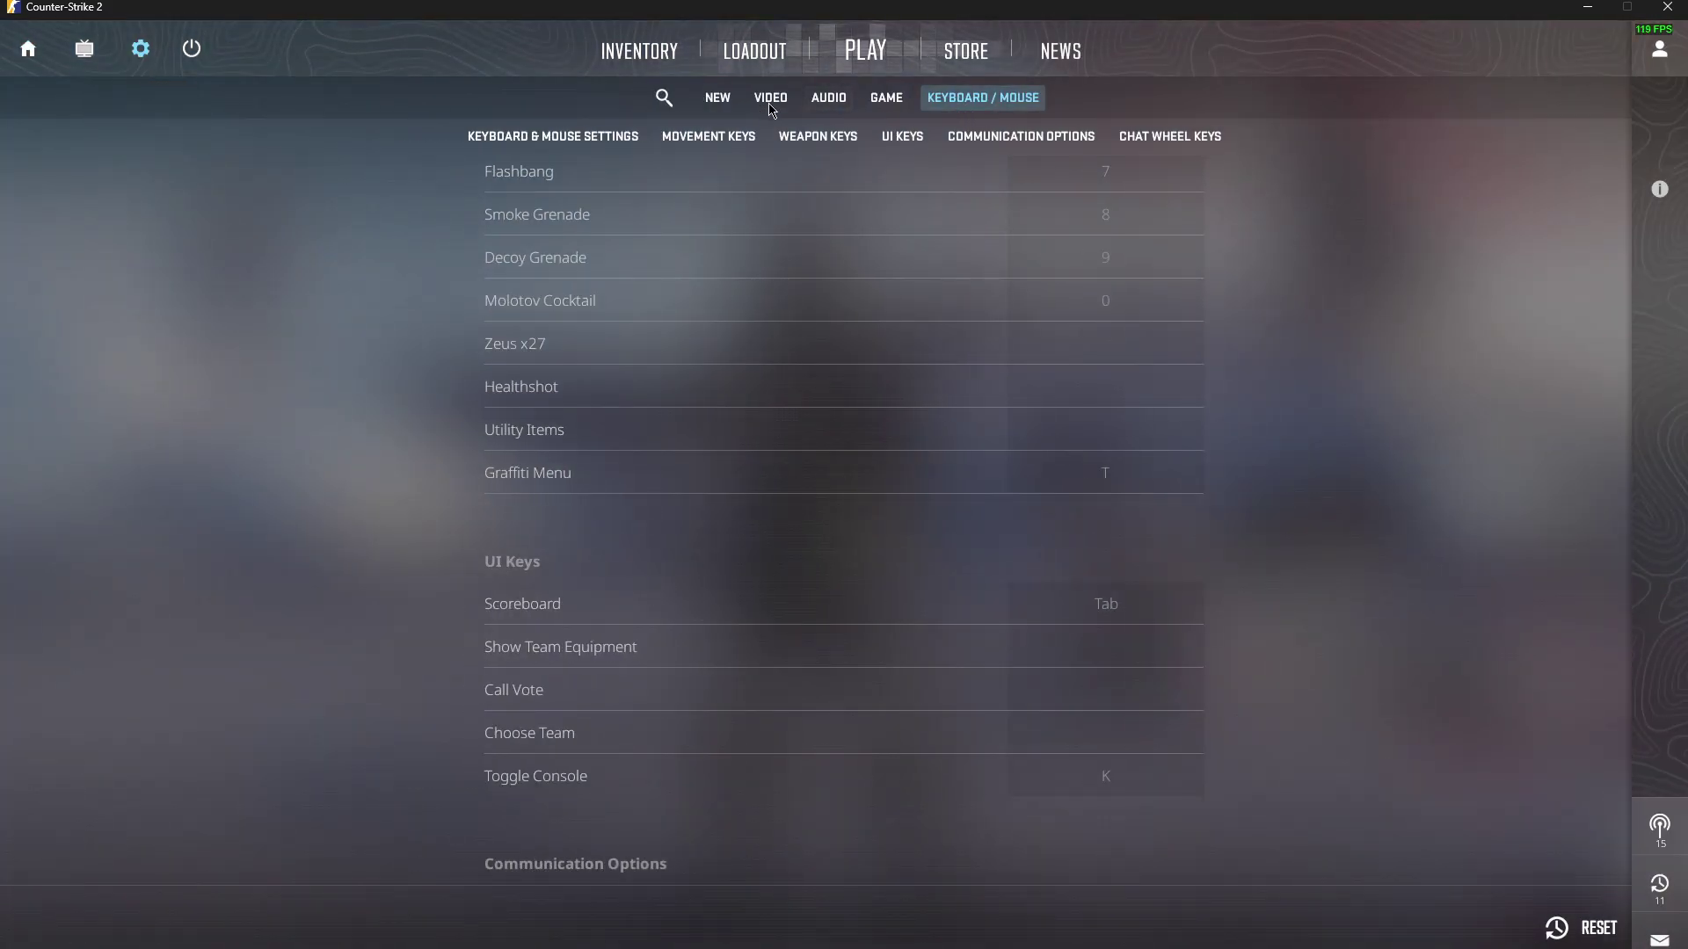
left_click(885, 99)
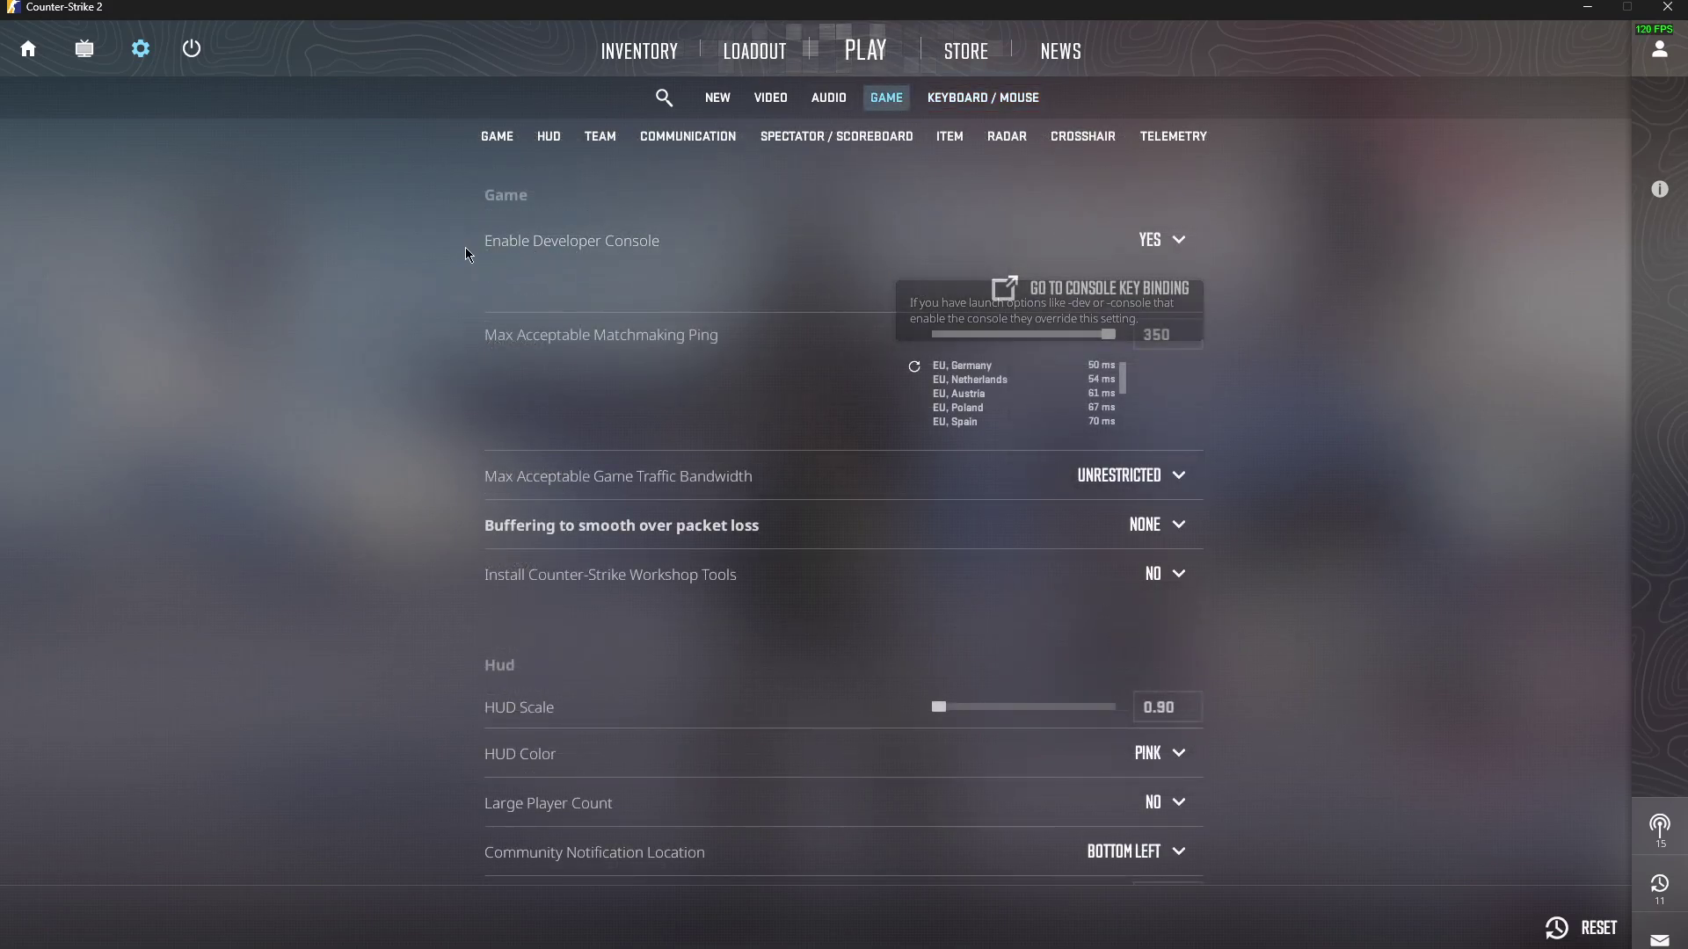
left_click(970, 103)
scroll(980, 422, "down", 3)
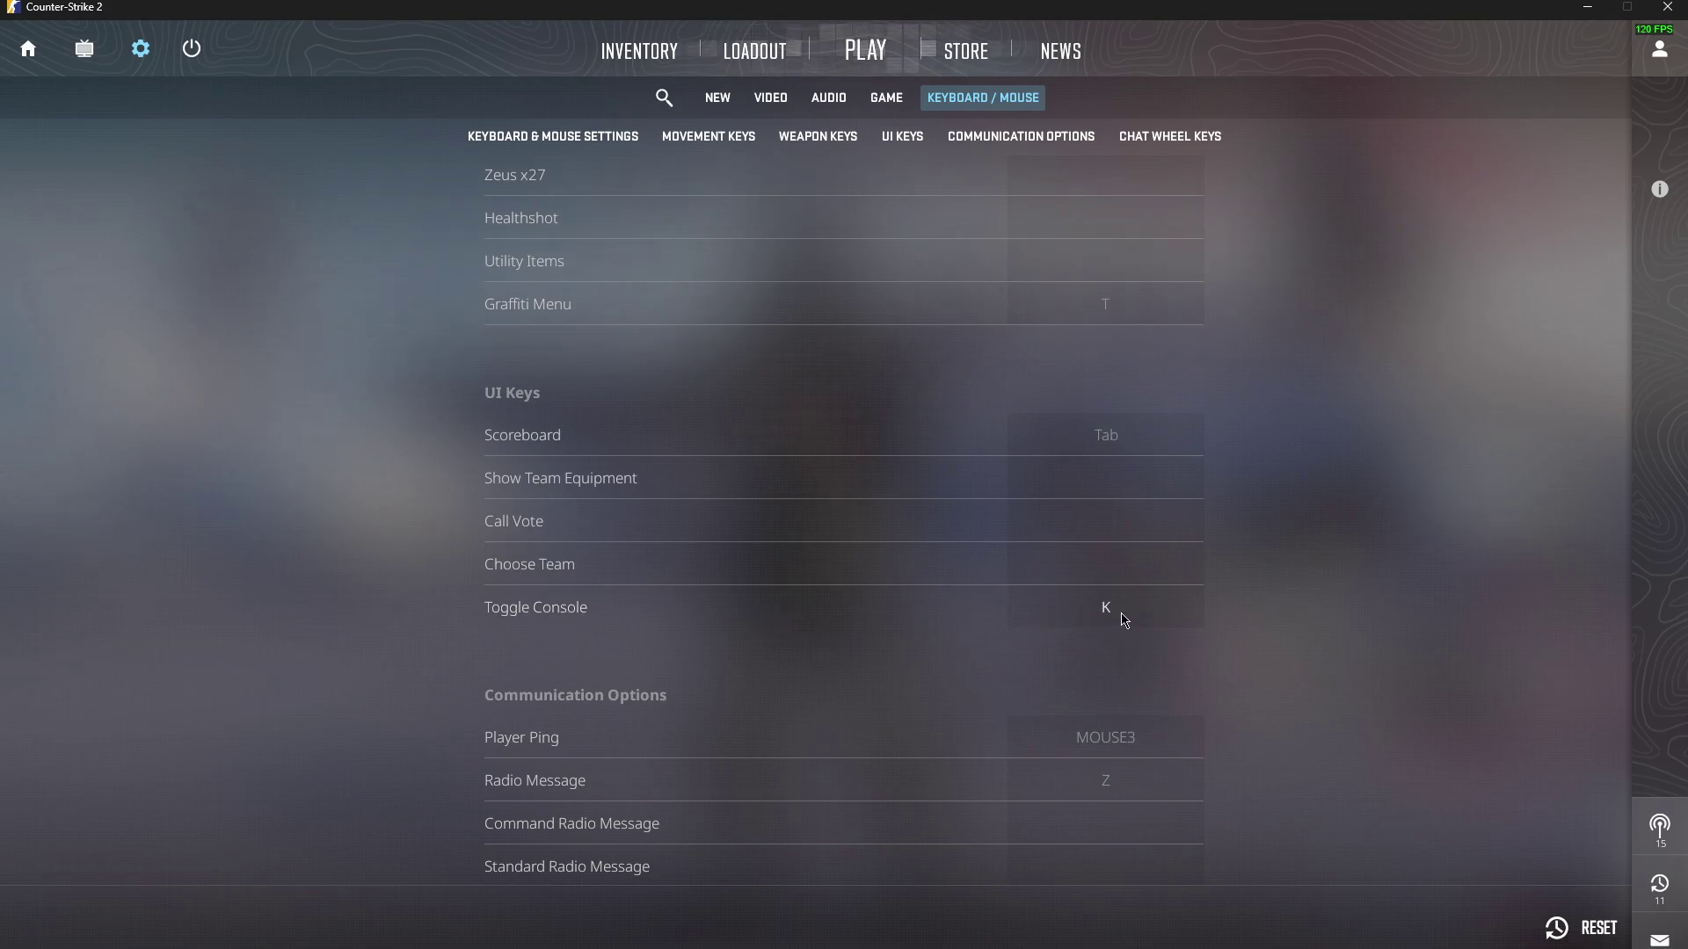
key("Escape")
Try to join the server by running connect 91.148.238.50 in the developer console, and dismiss the resulting dialog.
key("grave")
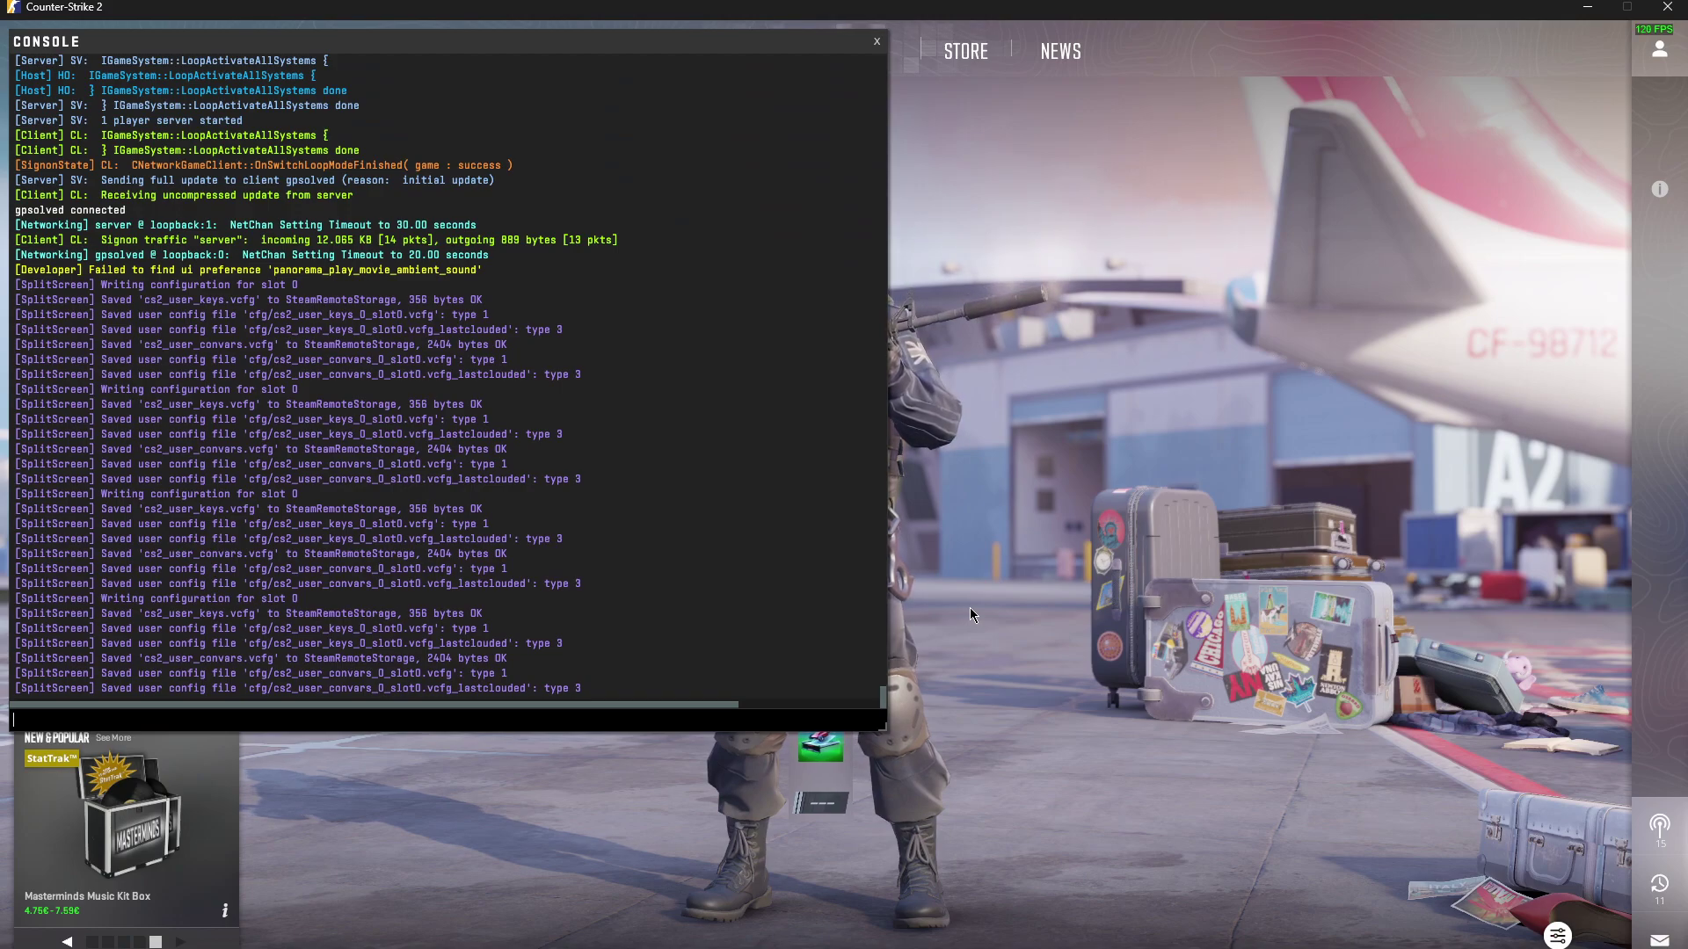
type("connect")
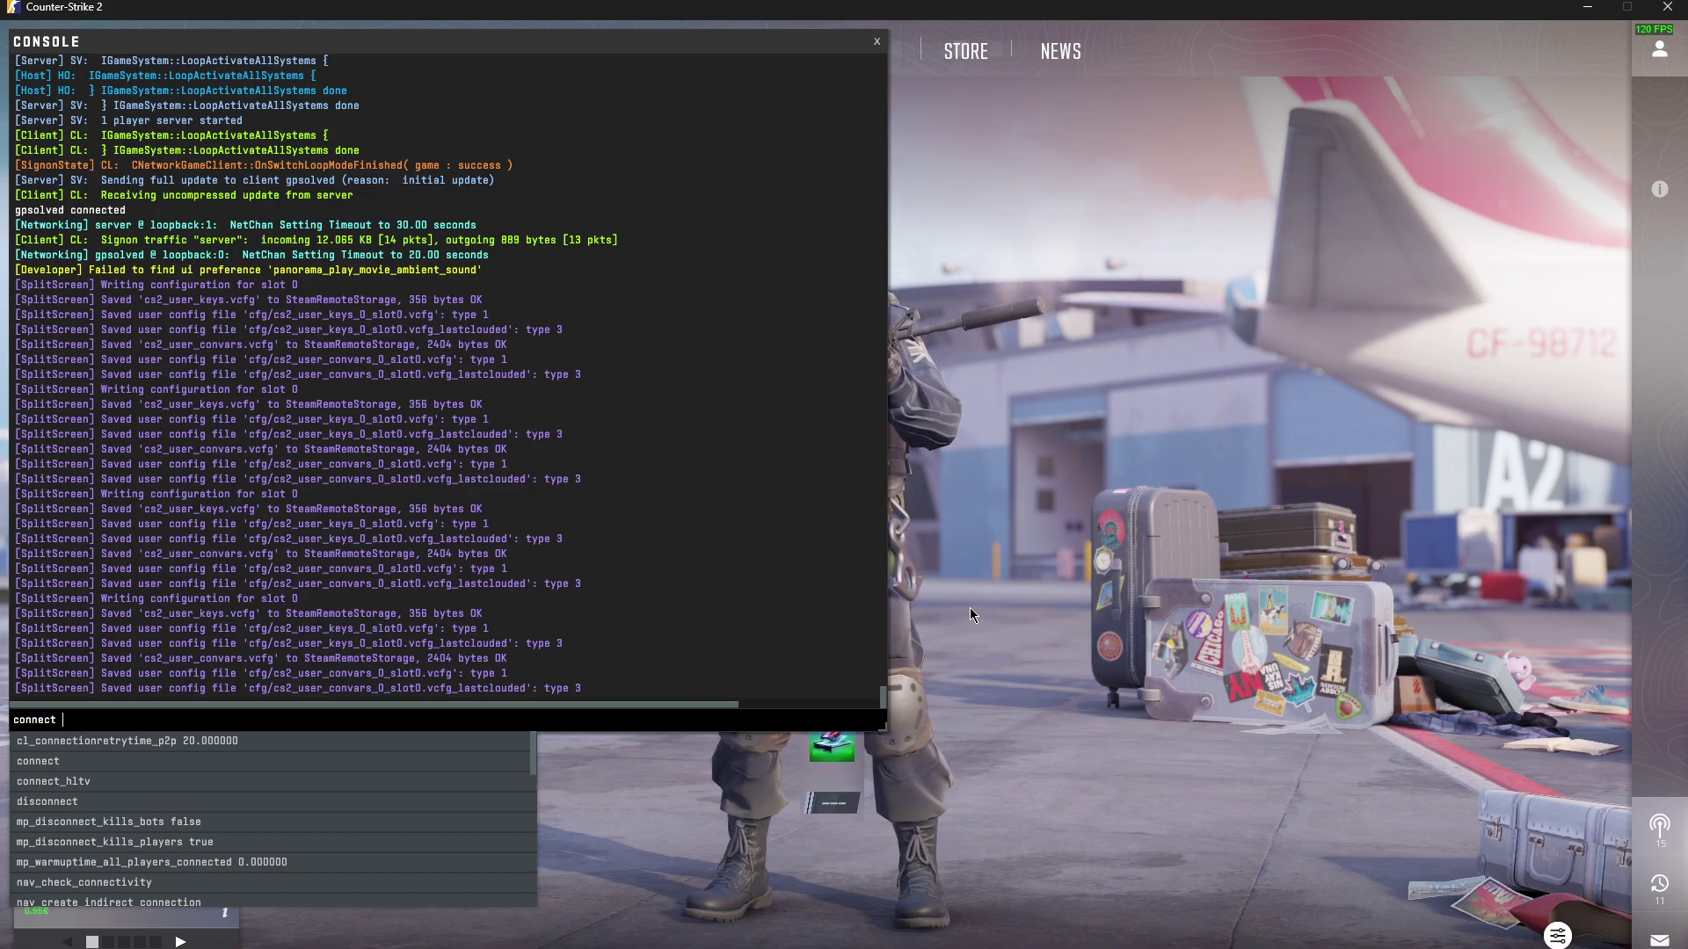
type("91.148.238.50")
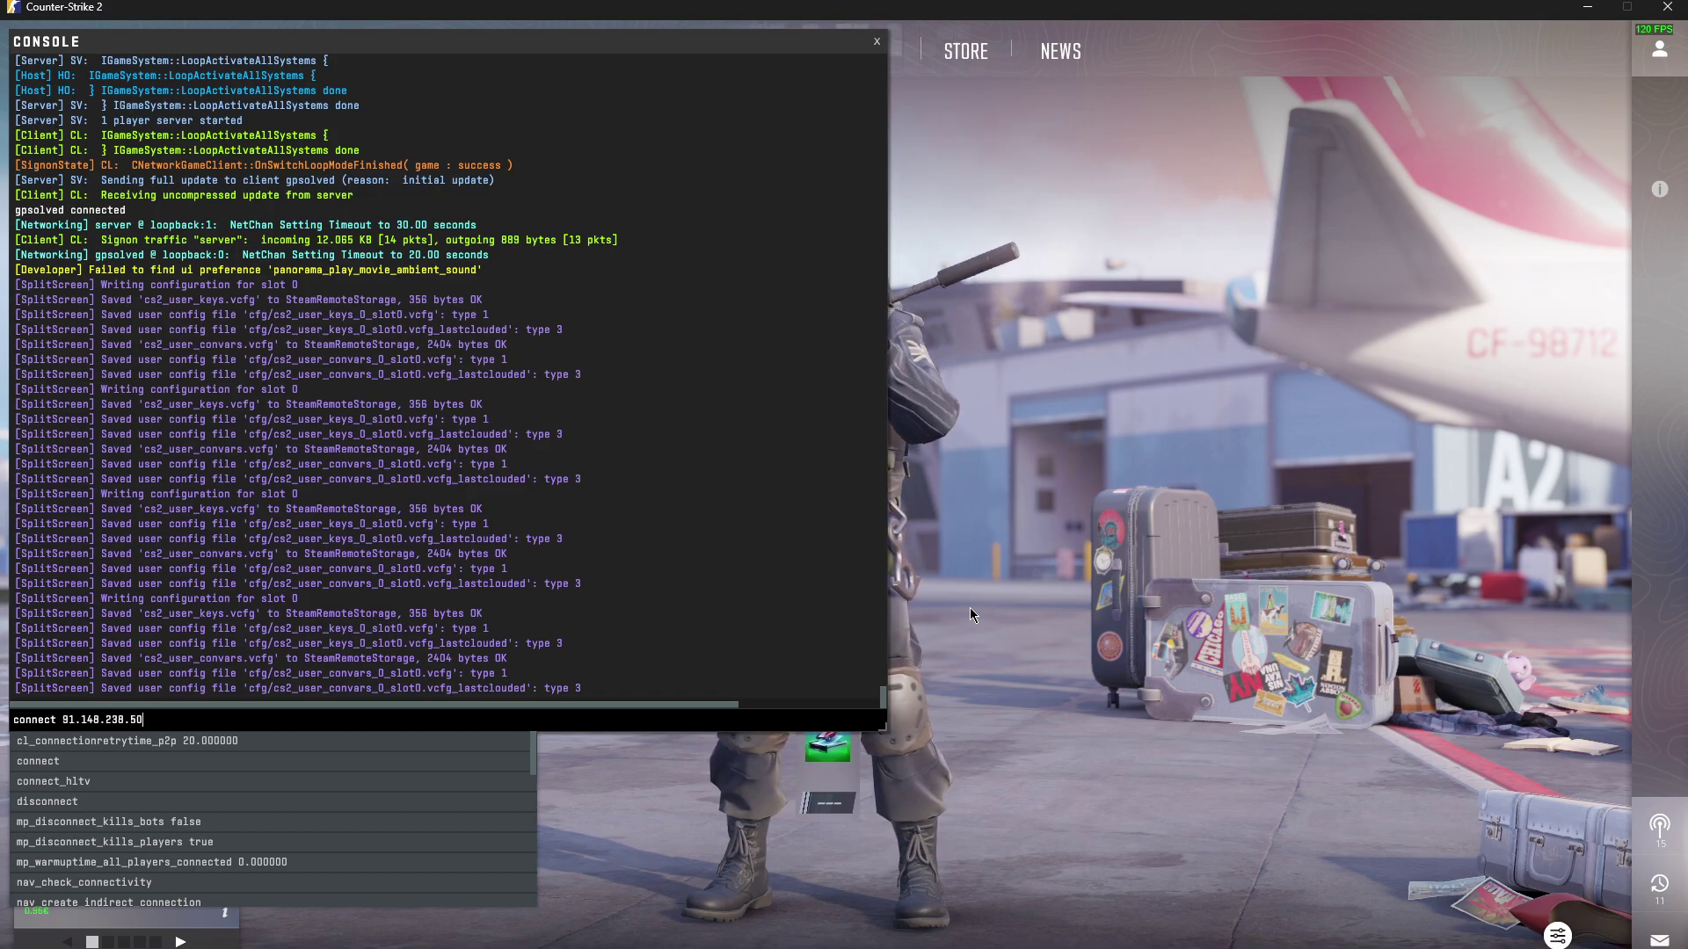
key("Return")
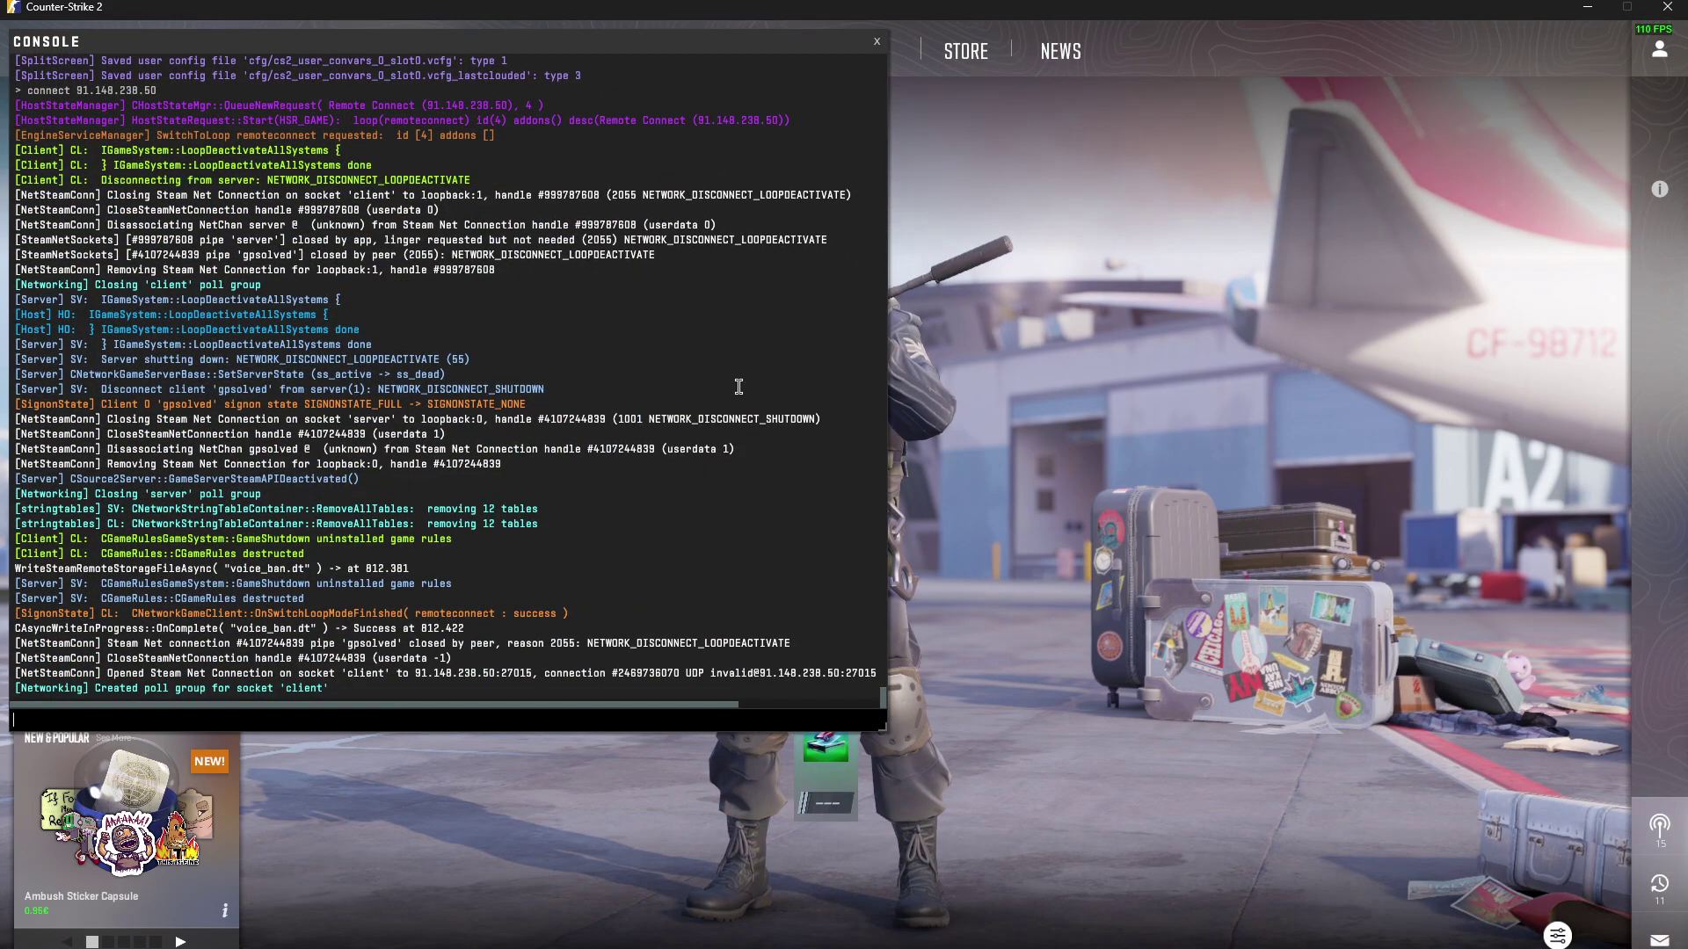
left_click(877, 43)
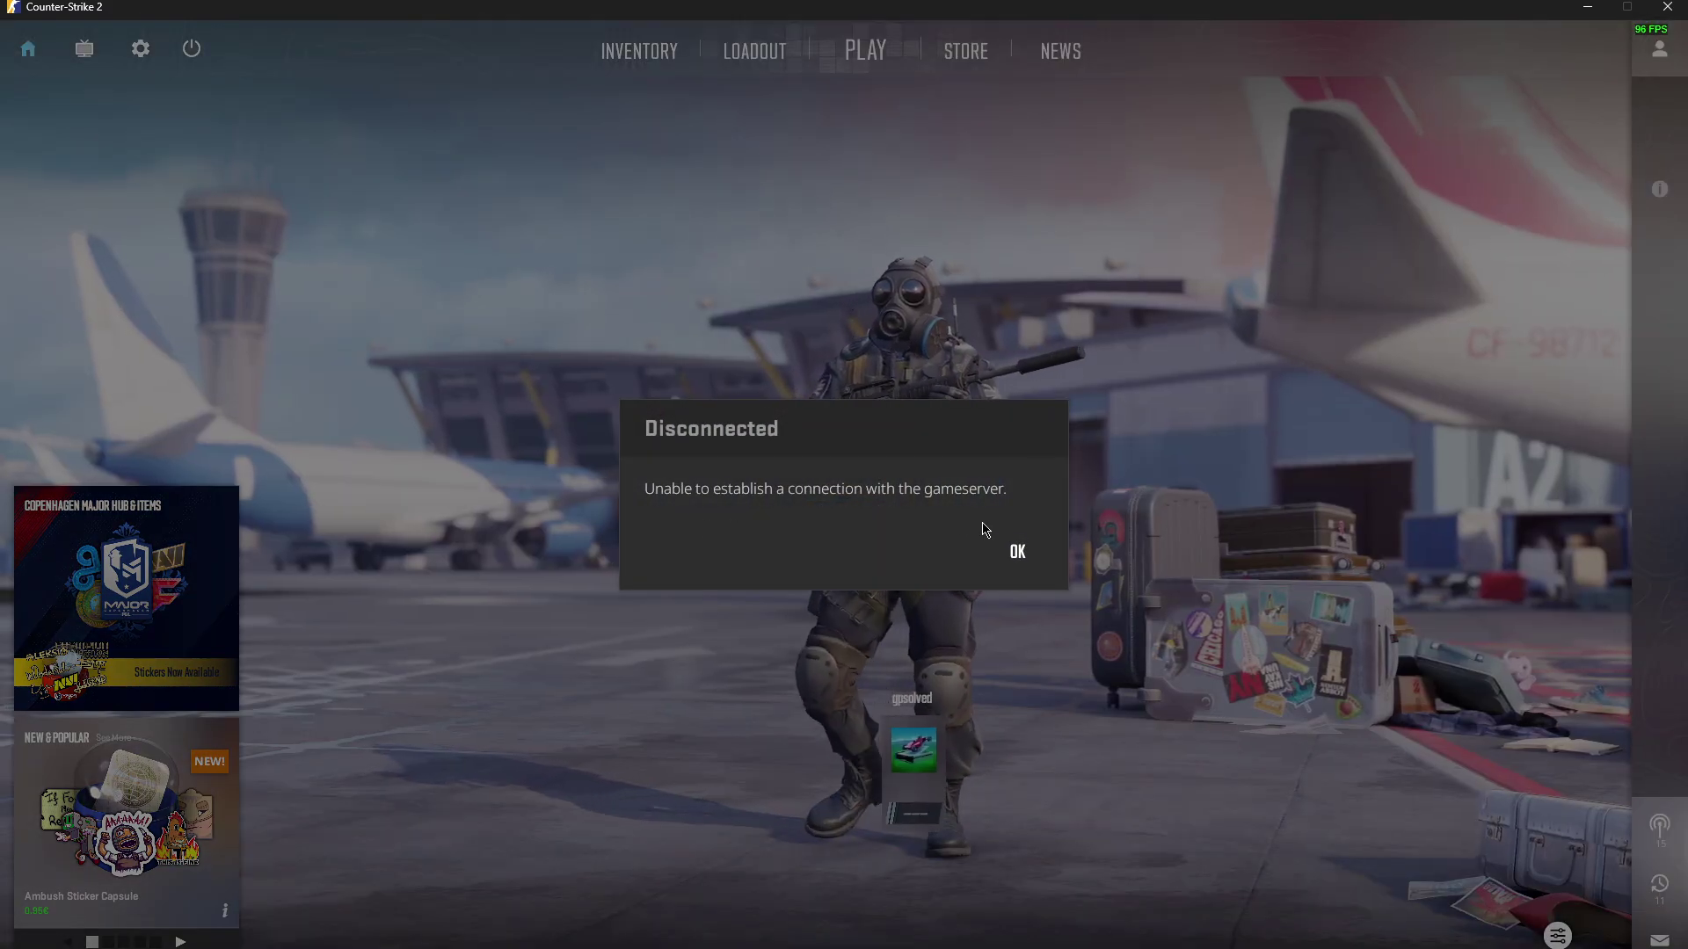
left_click(1016, 551)
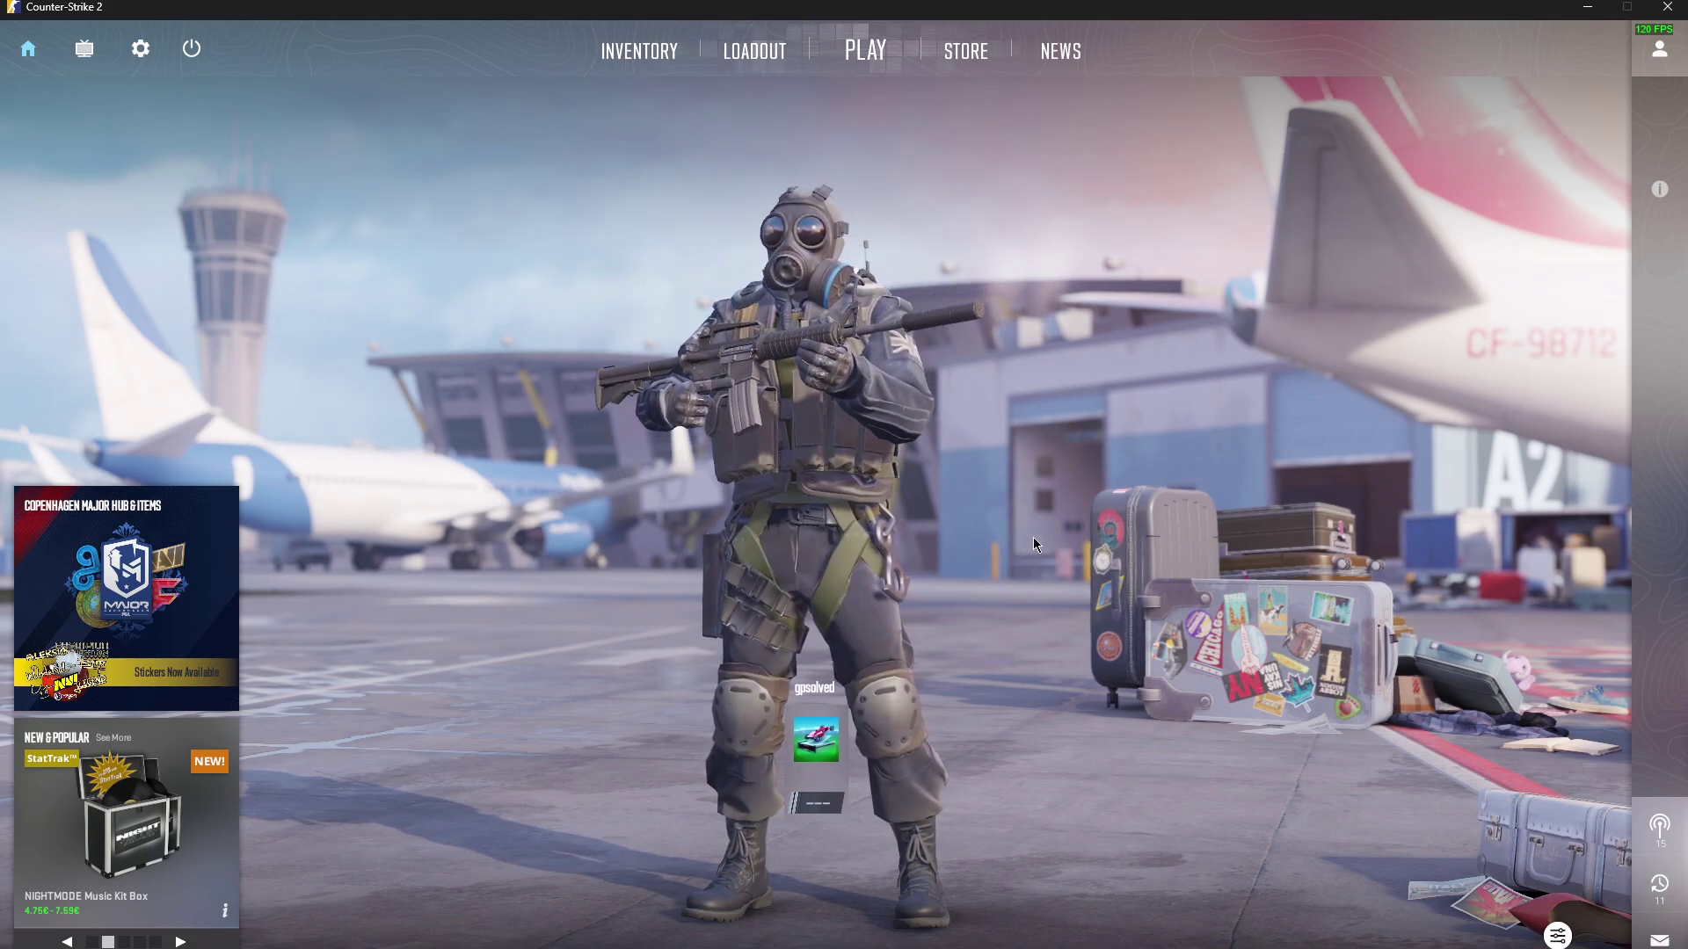
Open the friends list from the main menu.
left_click(1659, 48)
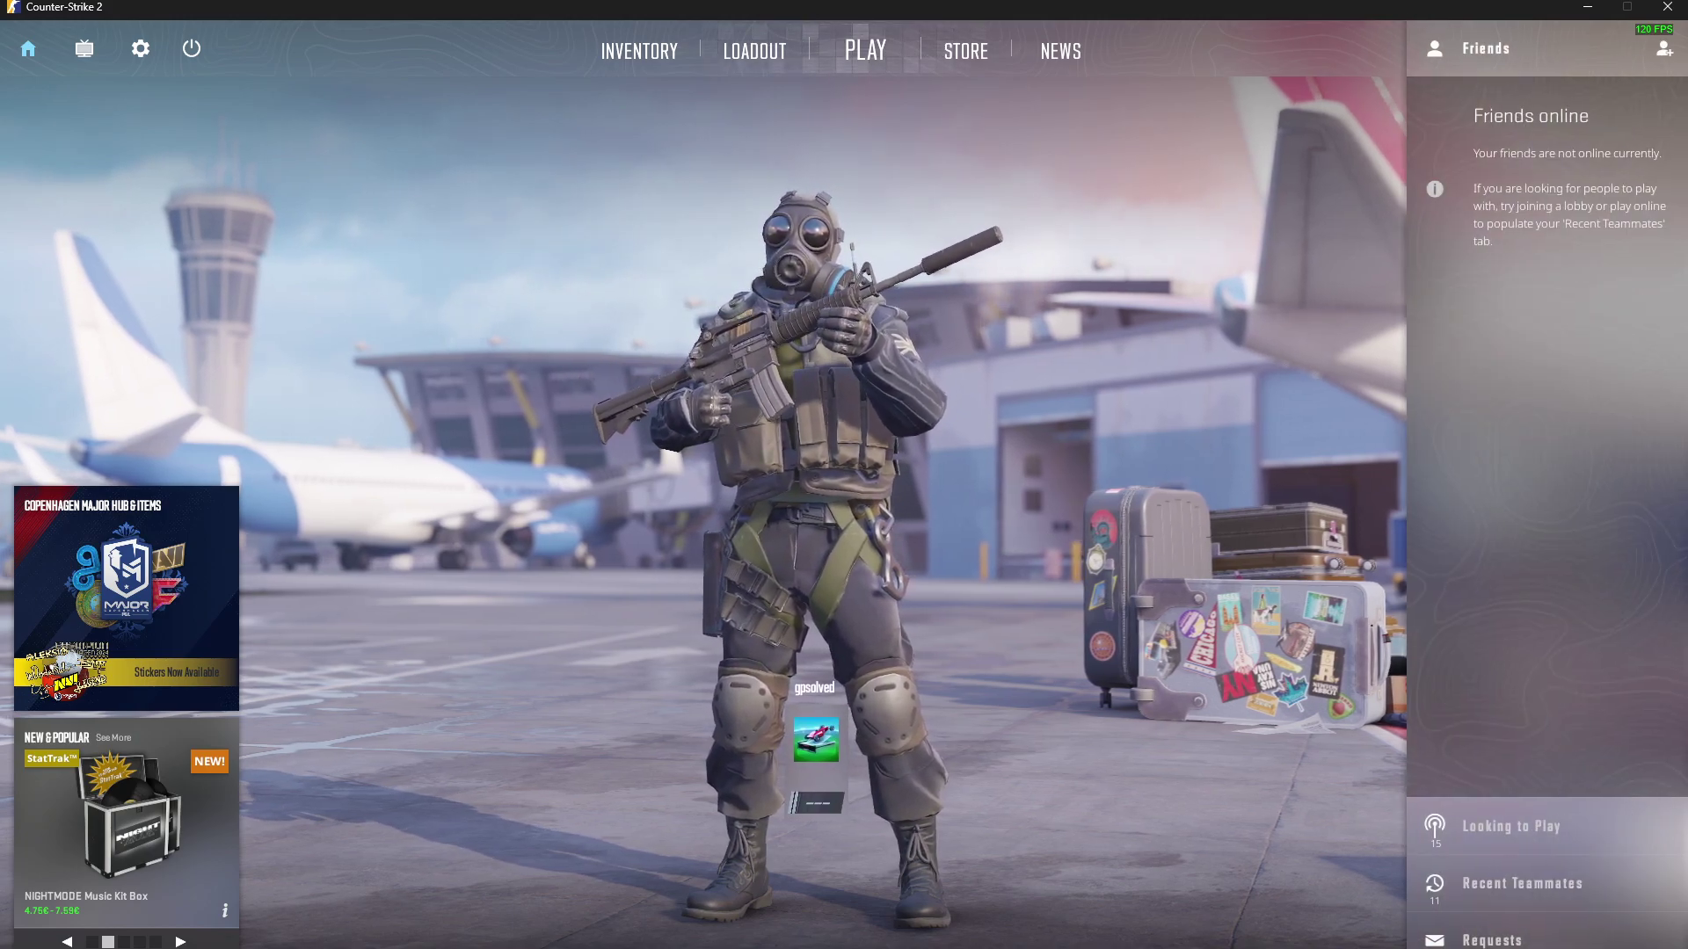